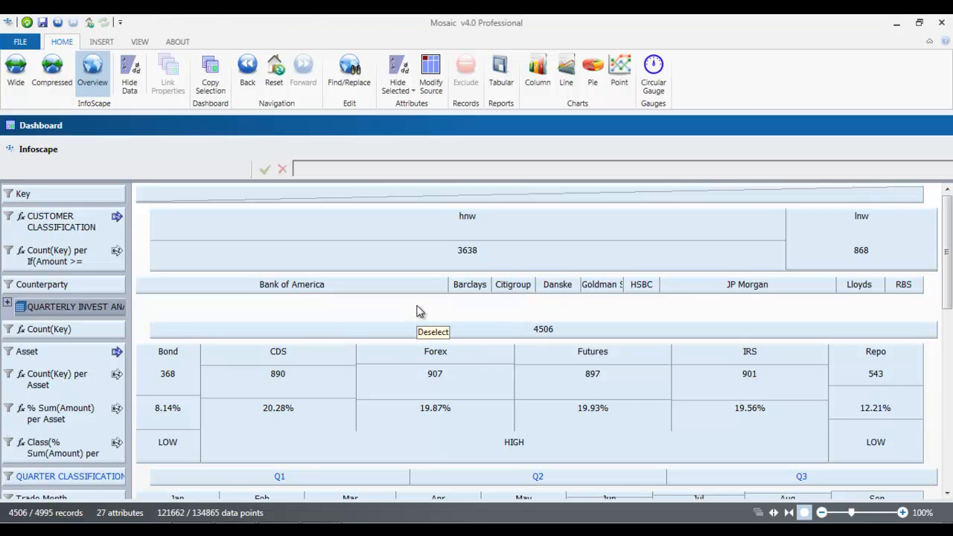
# Step: Insert a pie chart in a widened pane and assign the Asset attribute to its X axis
pyautogui.click(594, 75)
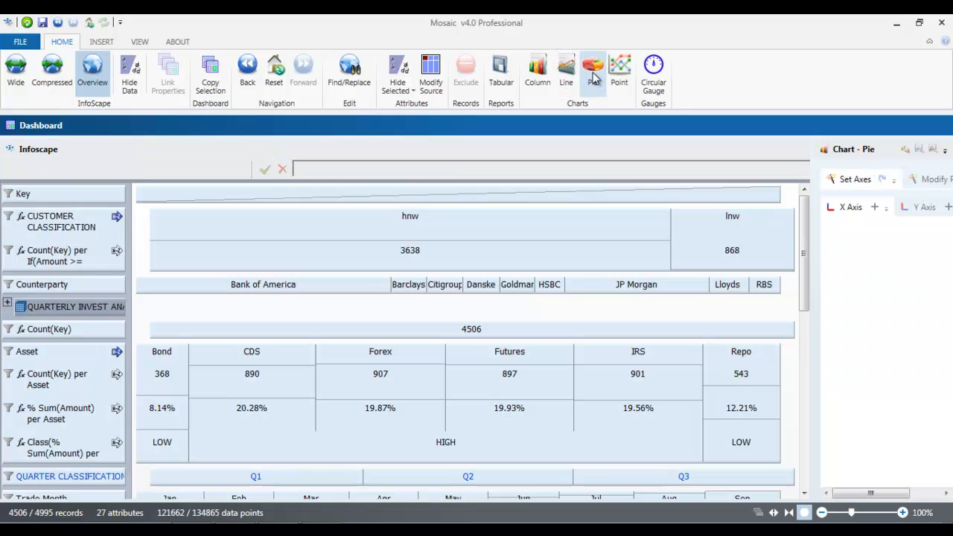
pyautogui.moveTo(757, 226); pyautogui.dragTo(532, 253)
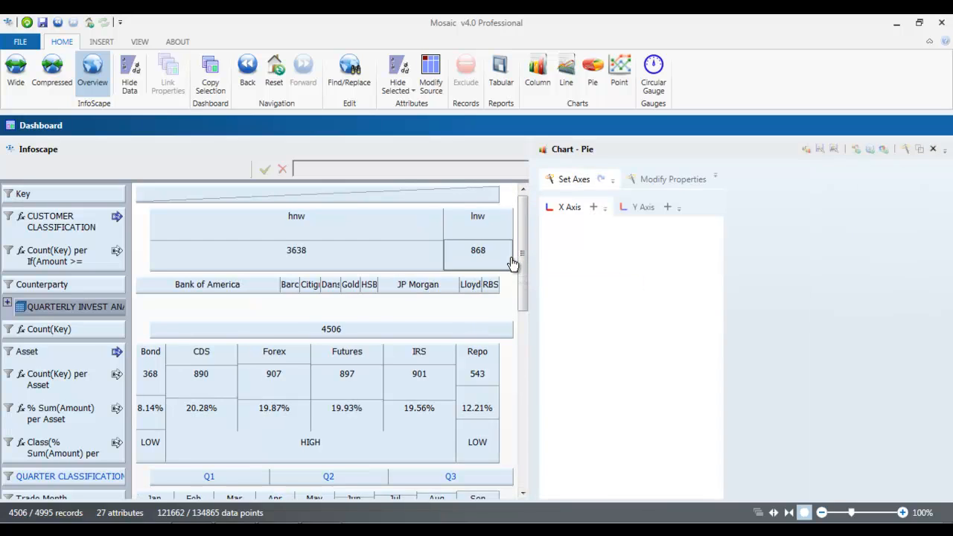
pyautogui.click(43, 352)
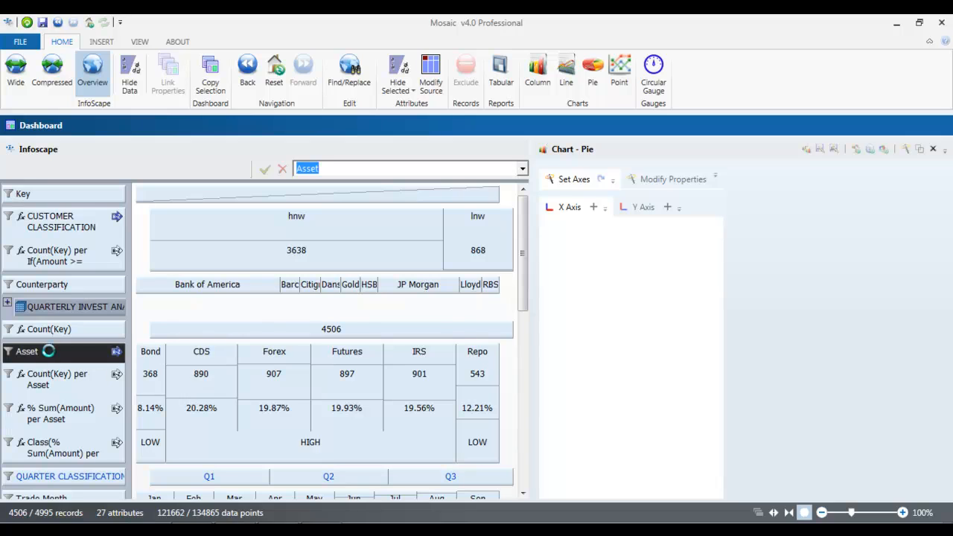
pyautogui.click(595, 208)
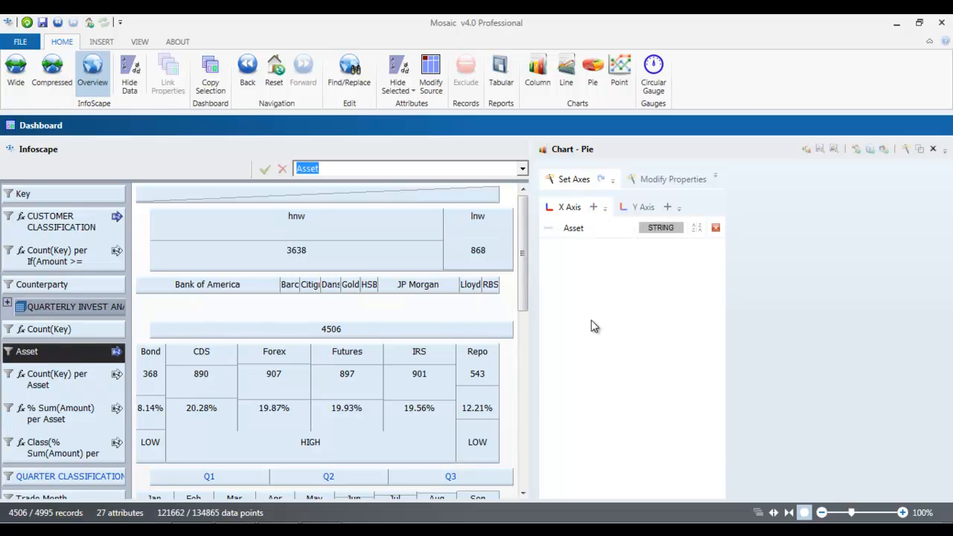
# Step: Assign % Sum(Amount) per Asset to the Y axis and generate the pie chart from the InfoScape view
pyautogui.click(647, 208)
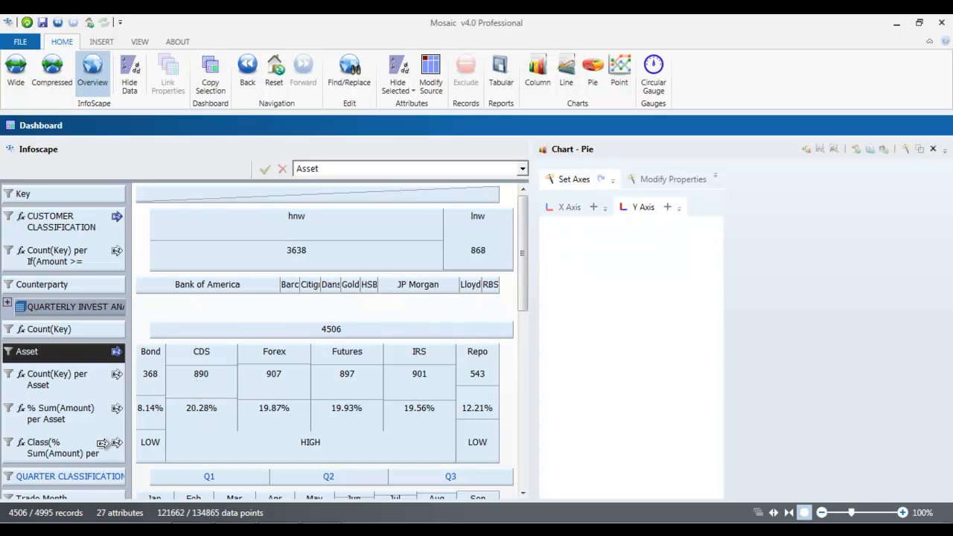
pyautogui.click(73, 411)
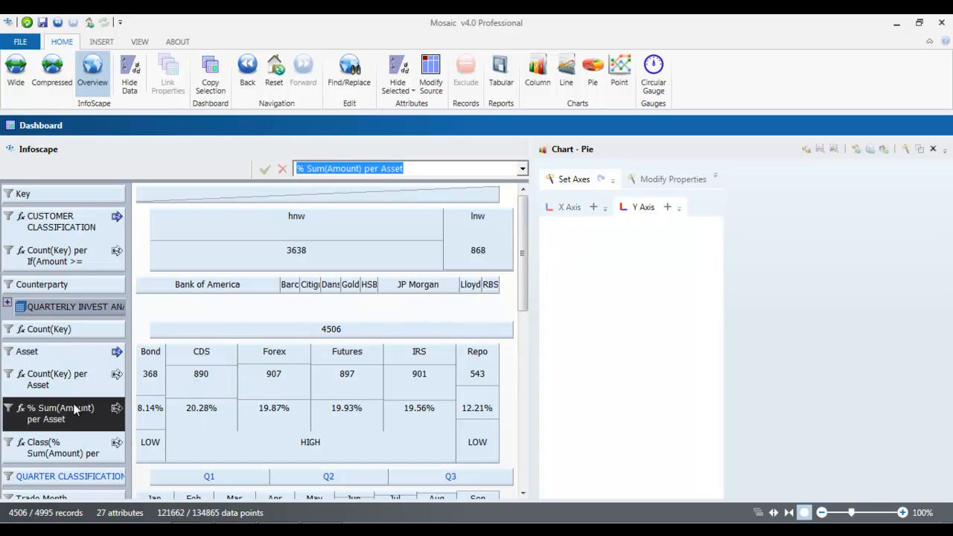
pyautogui.click(669, 208)
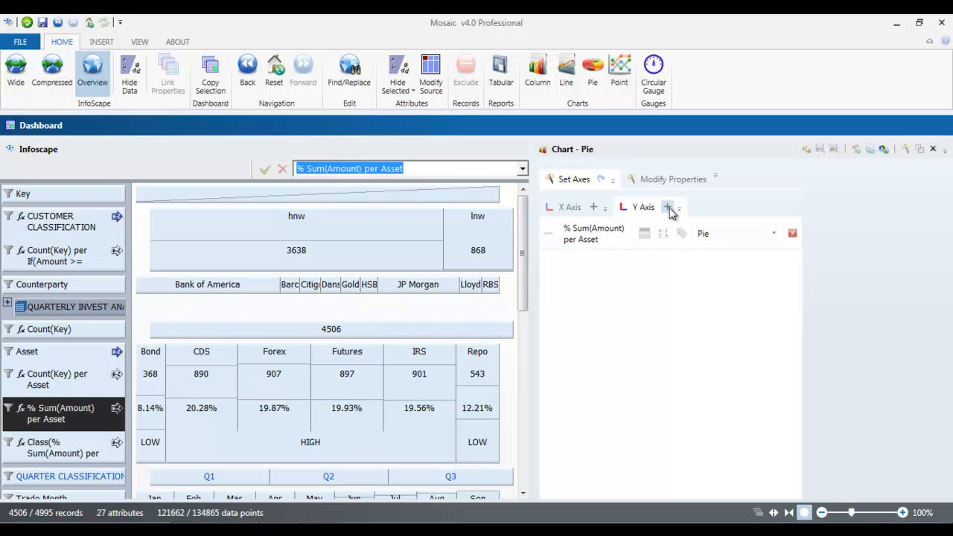
pyautogui.click(884, 150)
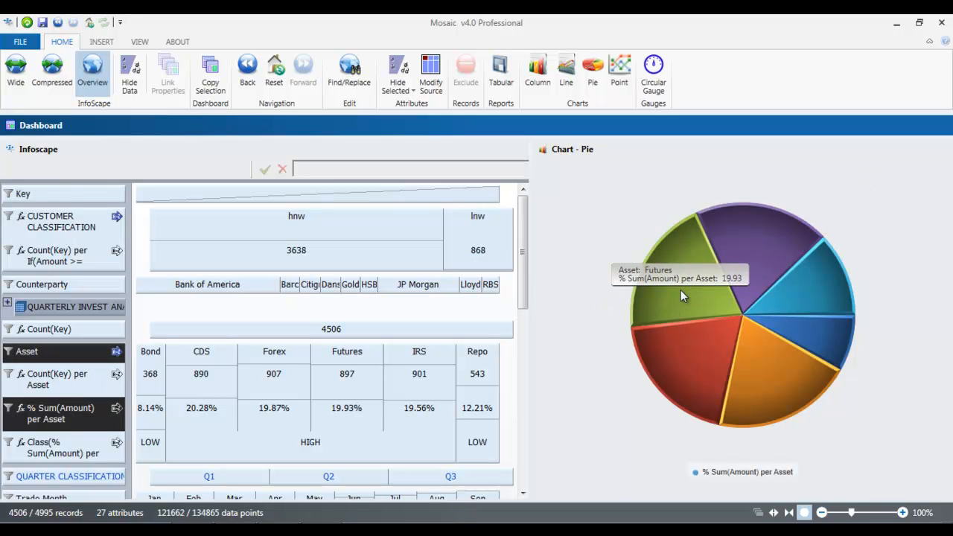
# Step: Pull the Futures and Forex slices out of the pie
pyautogui.click(683, 290)
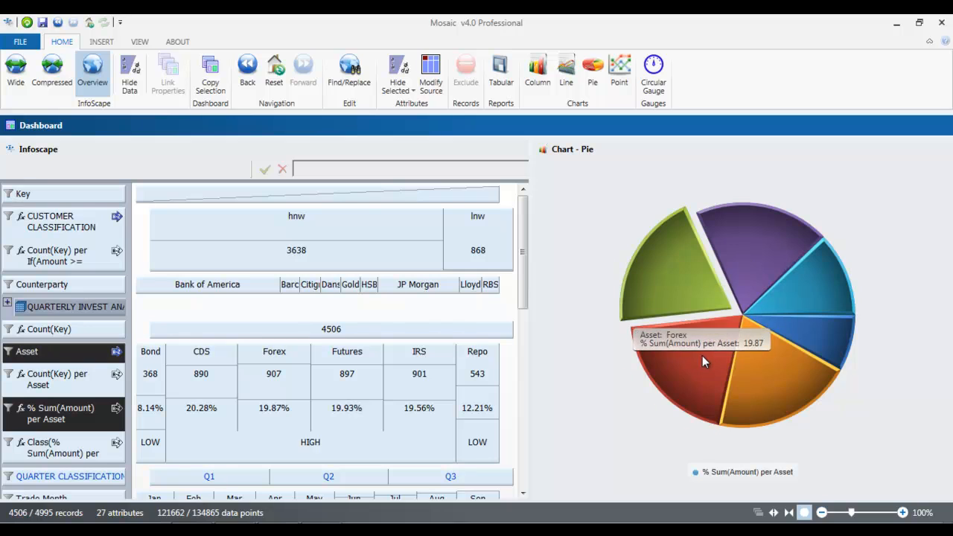
pyautogui.click(702, 355)
# Step: Reopen the visualiser wizard and turn on data labels for the % Sum(Amount) per Asset series
pyautogui.moveTo(907, 154)
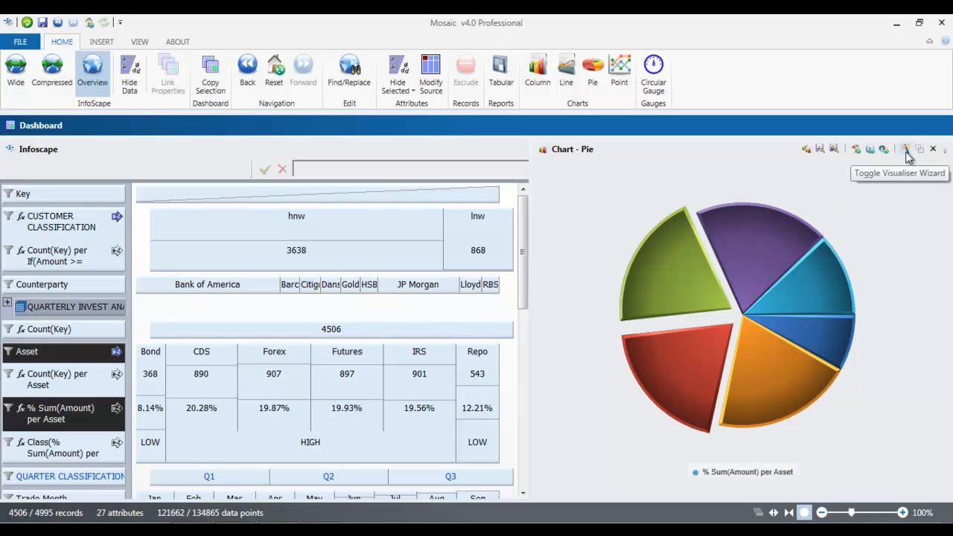
pyautogui.click(906, 149)
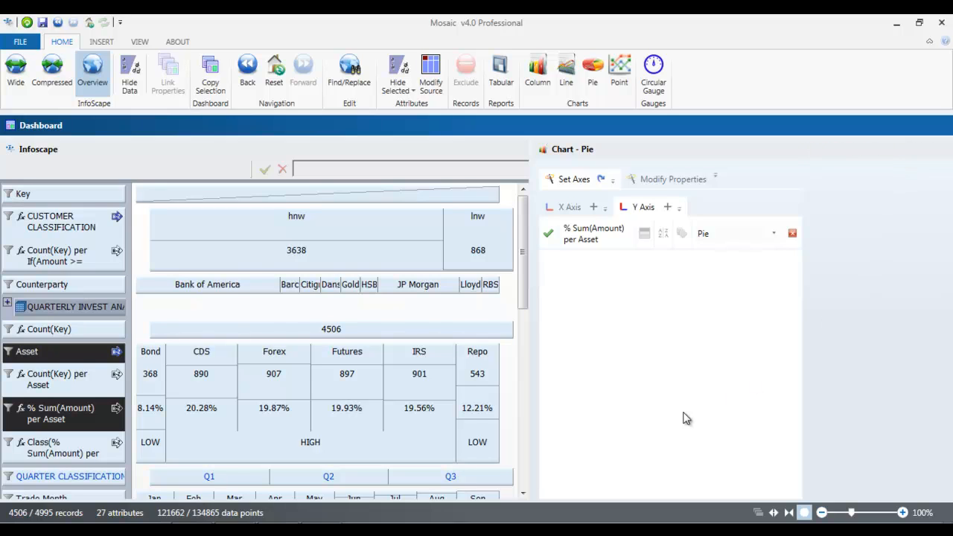
pyautogui.click(683, 235)
# Step: Show the chart title in the chart properties and set it to AMOUNT INVEST IN ASSET
pyautogui.click(660, 182)
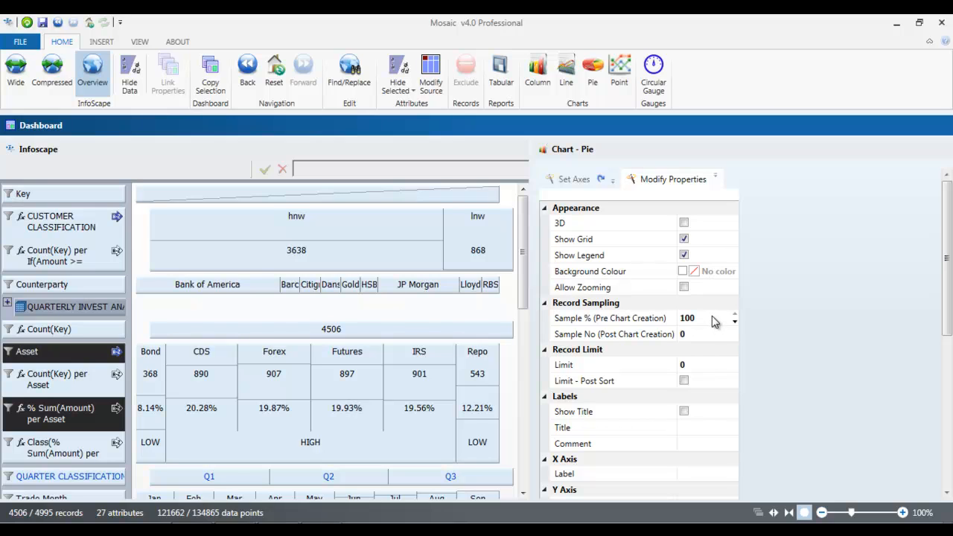
pyautogui.moveTo(949, 255); pyautogui.dragTo(949, 292)
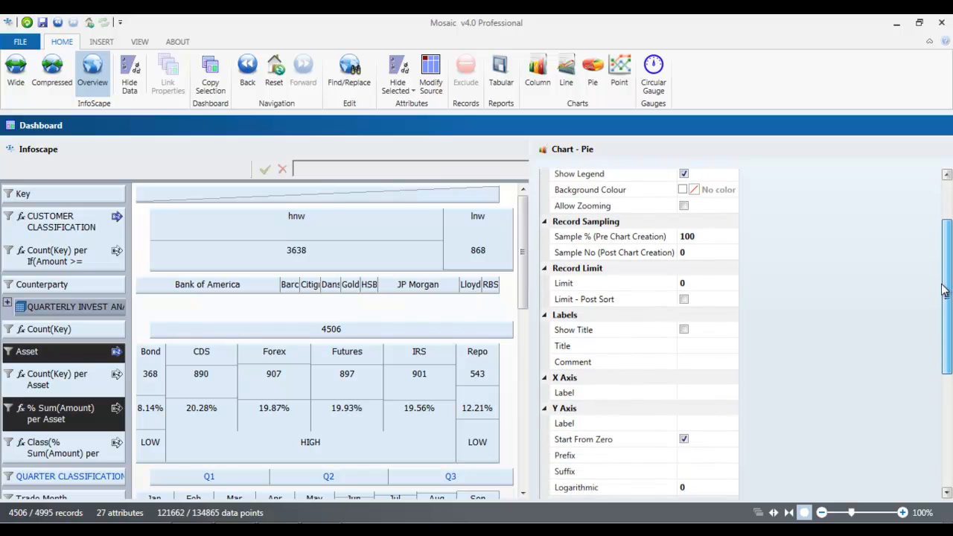
pyautogui.click(685, 335)
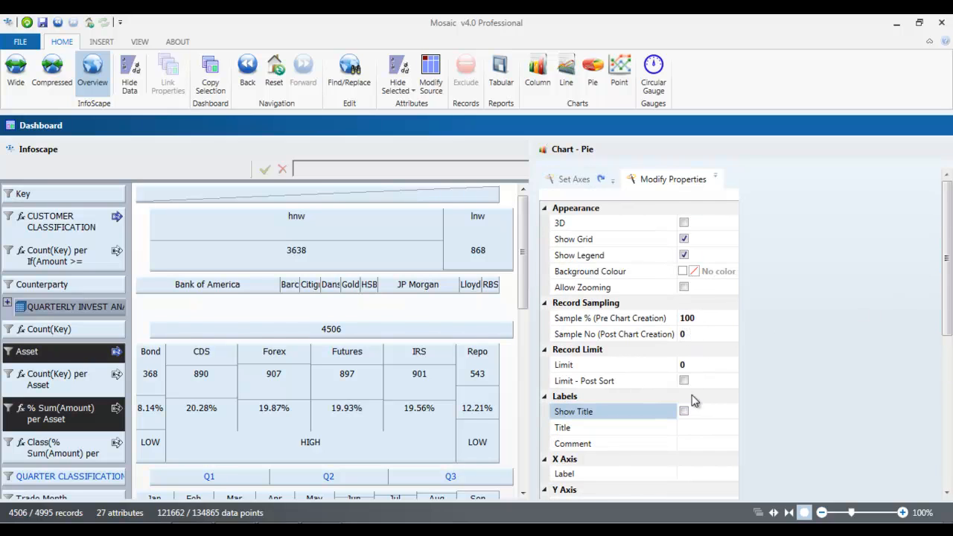
pyautogui.click(683, 412)
pyautogui.click(688, 427)
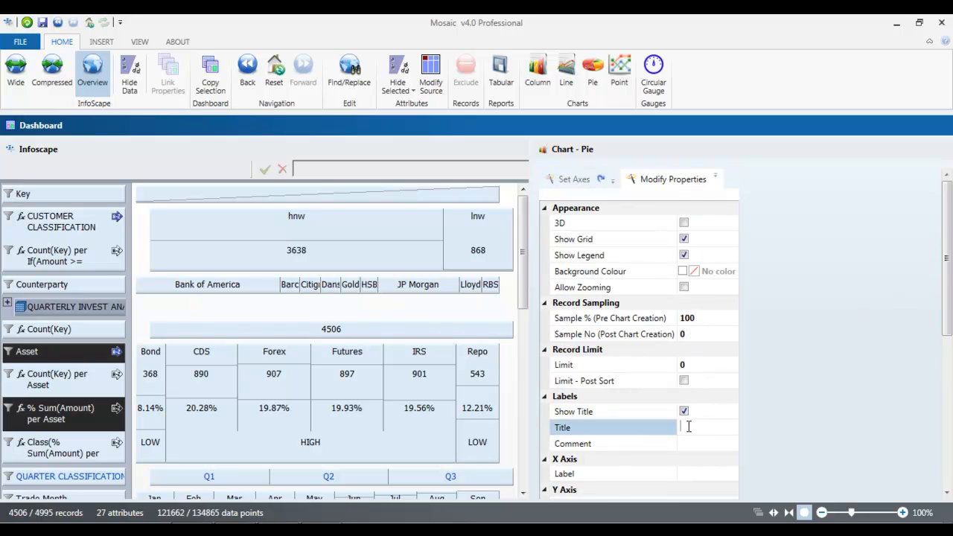
pyautogui.write('AMOUNT INVE')
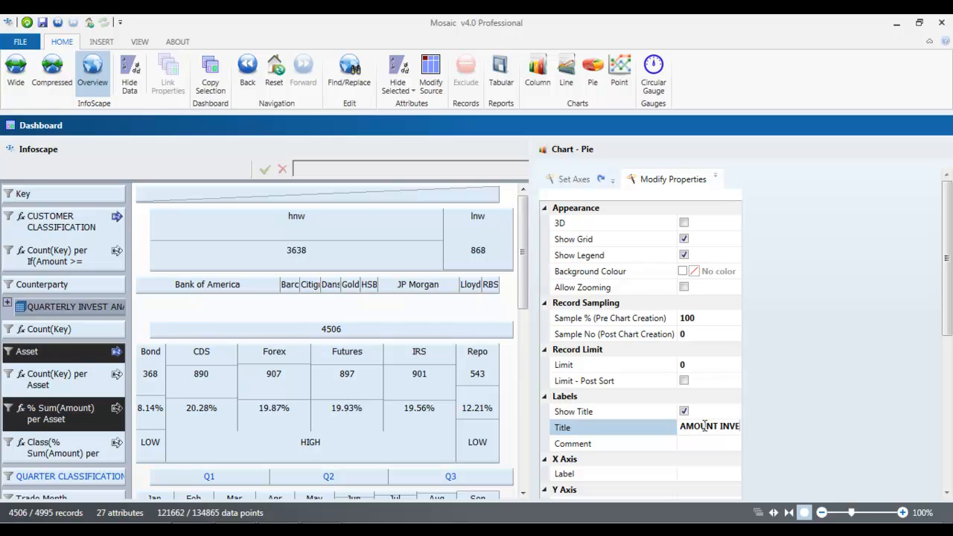
pyautogui.write('ST IN')
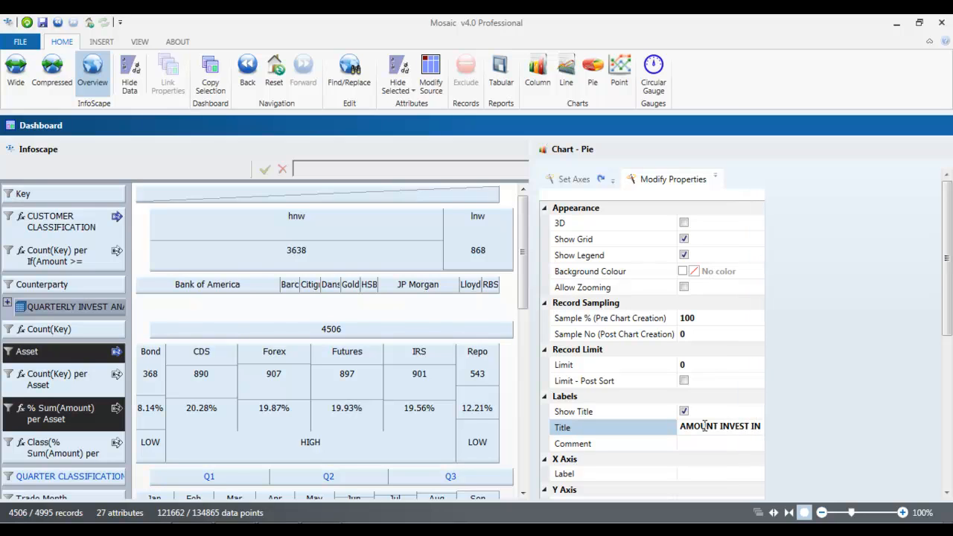
pyautogui.write(' ASSET')
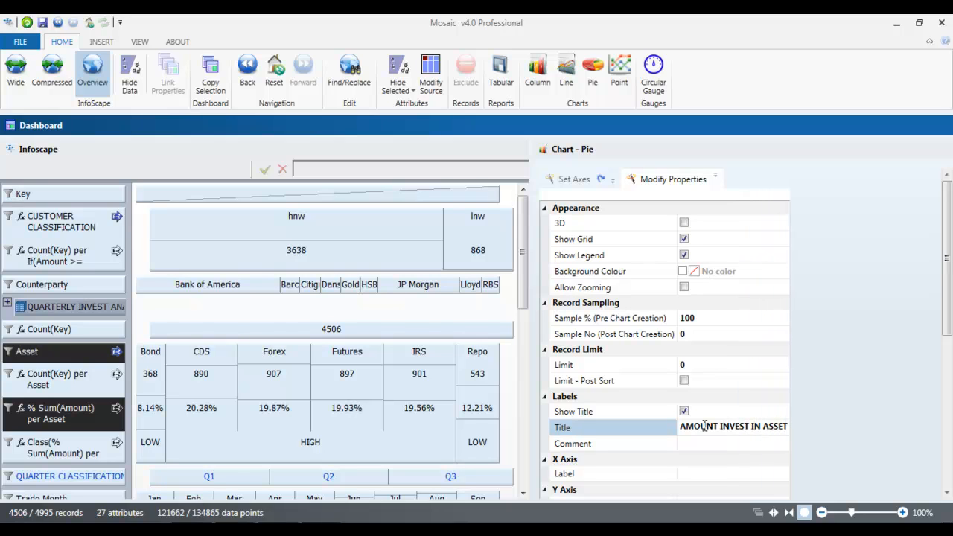
# Step: Set the chart comment to Q1/Q2/Q3
pyautogui.click(699, 444)
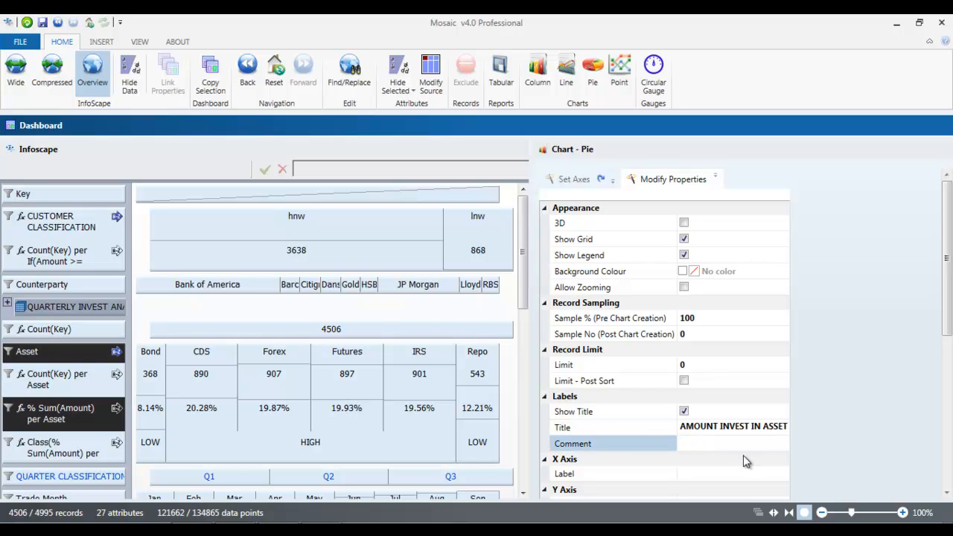
pyautogui.write('Q1/Q2/Q3')
# Step: Set the X axis label to ASSET and the Y axis label to $
pyautogui.moveTo(949, 306); pyautogui.dragTo(947, 343)
pyautogui.click(692, 398)
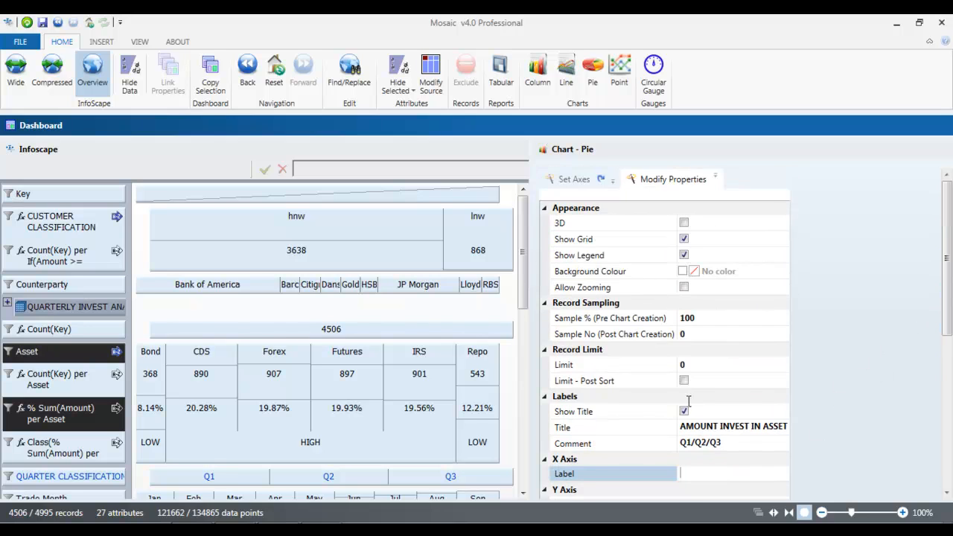
pyautogui.write('ASSET')
pyautogui.moveTo(949, 315); pyautogui.dragTo(950, 346)
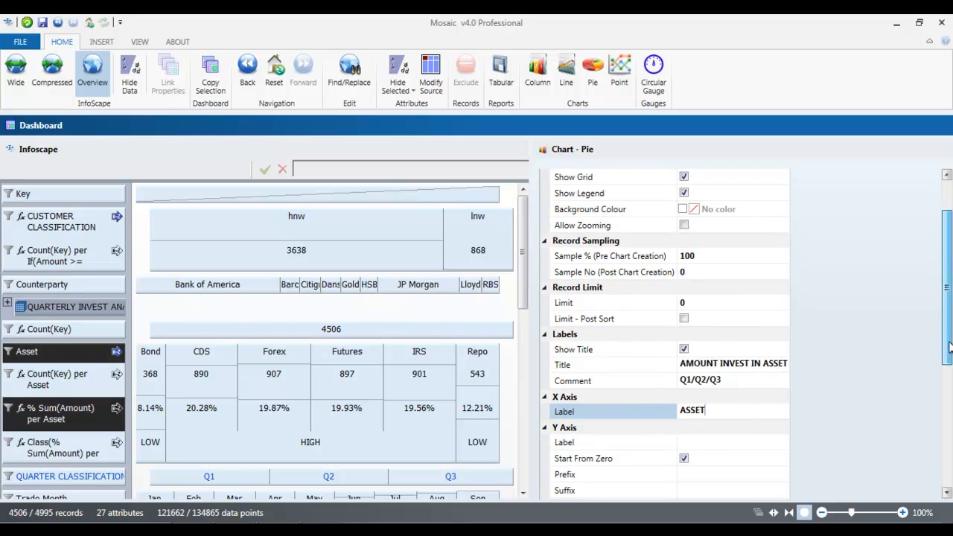
pyautogui.click(714, 441)
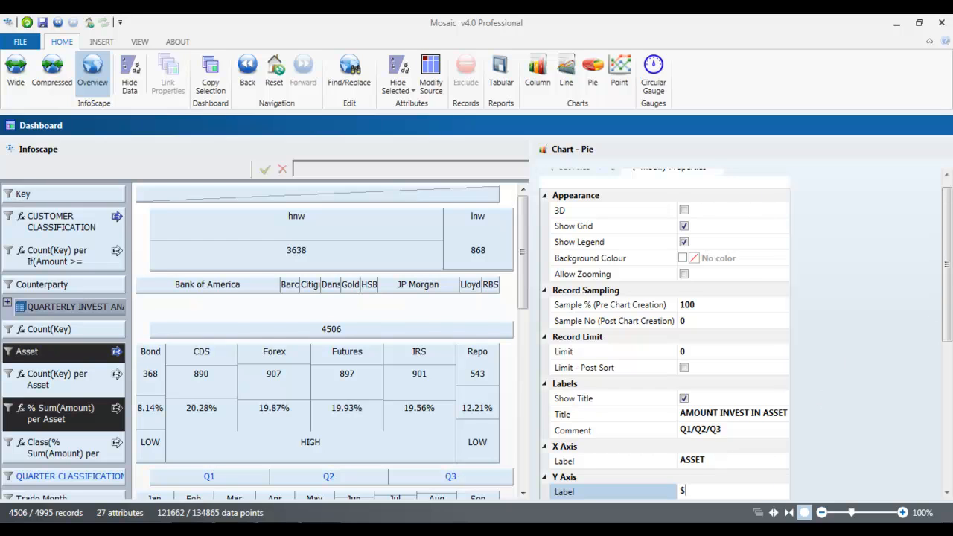
# Step: Set the chart's background colour to the blue-violet #FF5429F8 and refresh the chart
pyautogui.moveTo(947, 281); pyautogui.dragTo(951, 423)
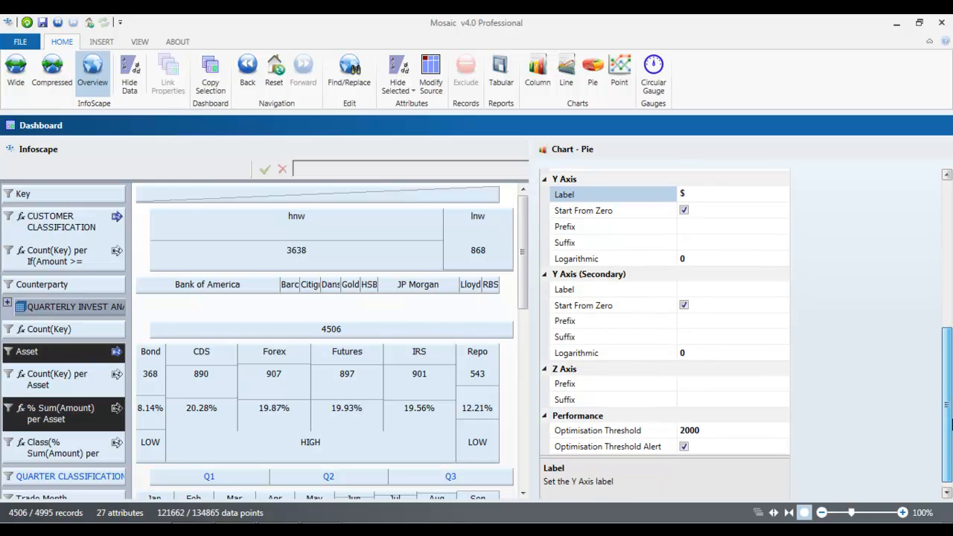
pyautogui.moveTo(952, 423); pyautogui.dragTo(949, 283)
pyautogui.click(684, 251)
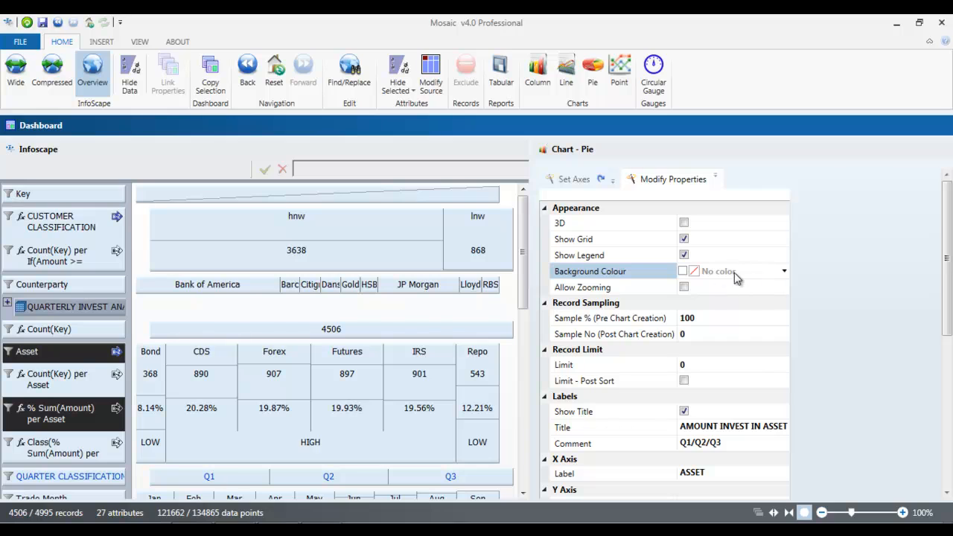
pyautogui.click(785, 271)
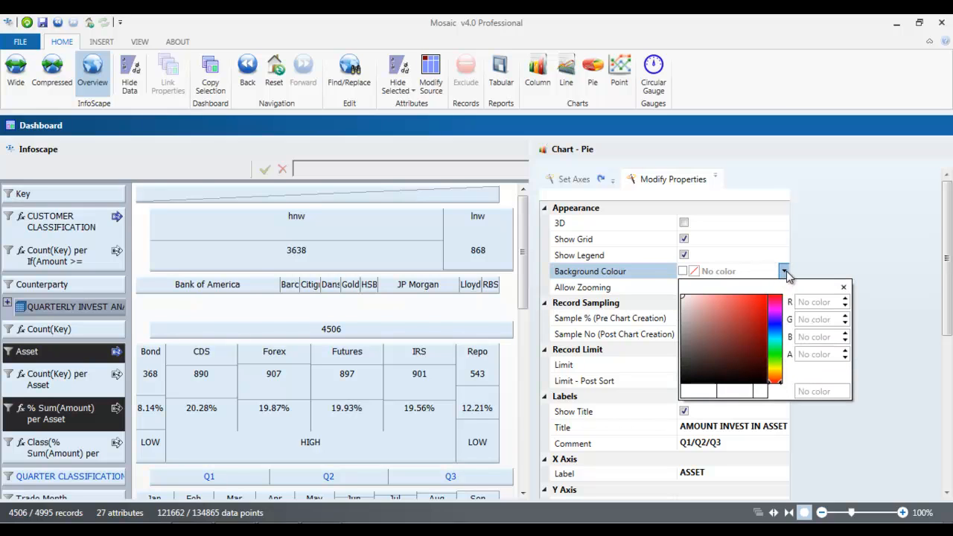
pyautogui.click(778, 323)
pyautogui.moveTo(687, 300); pyautogui.dragTo(753, 298)
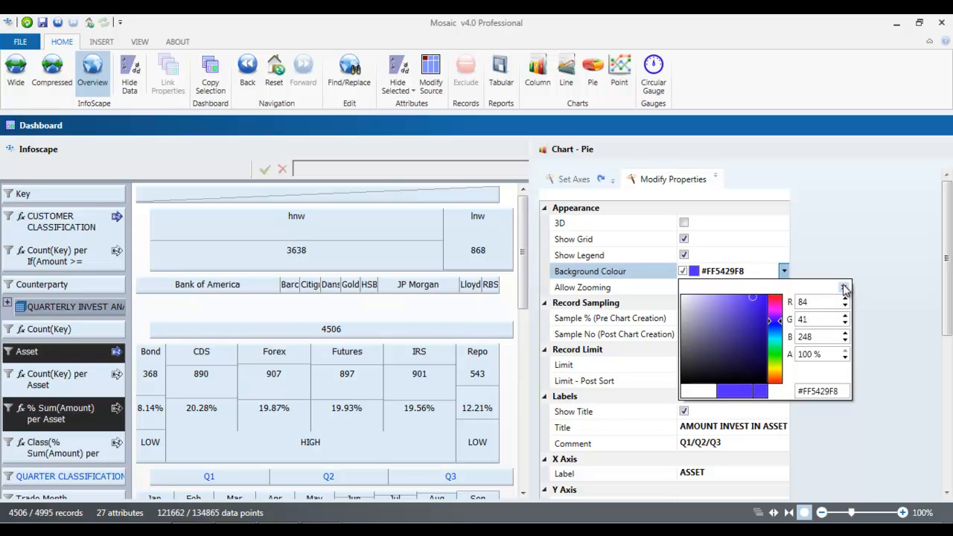
pyautogui.click(844, 289)
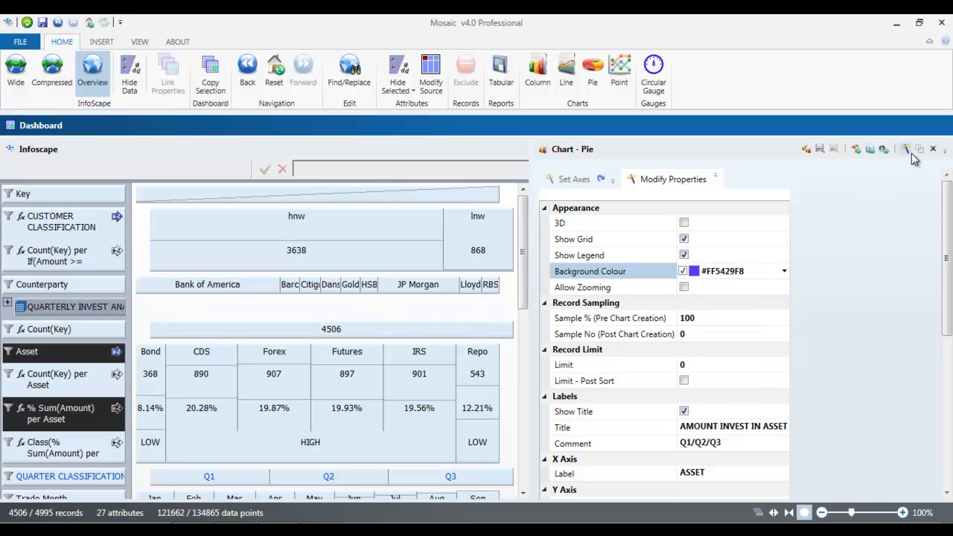
pyautogui.click(857, 151)
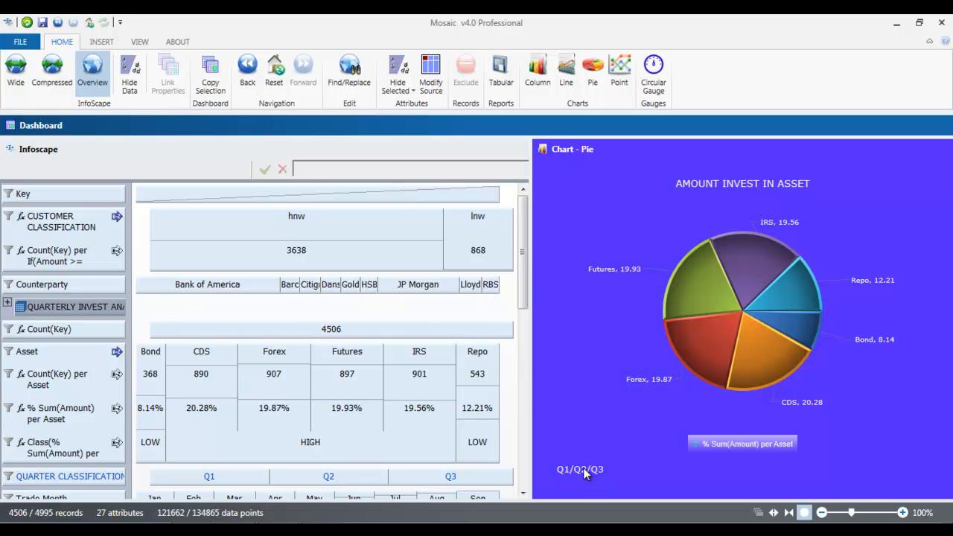
# Step: Toggle automatic updating for the pie chart
pyautogui.moveTo(912, 152)
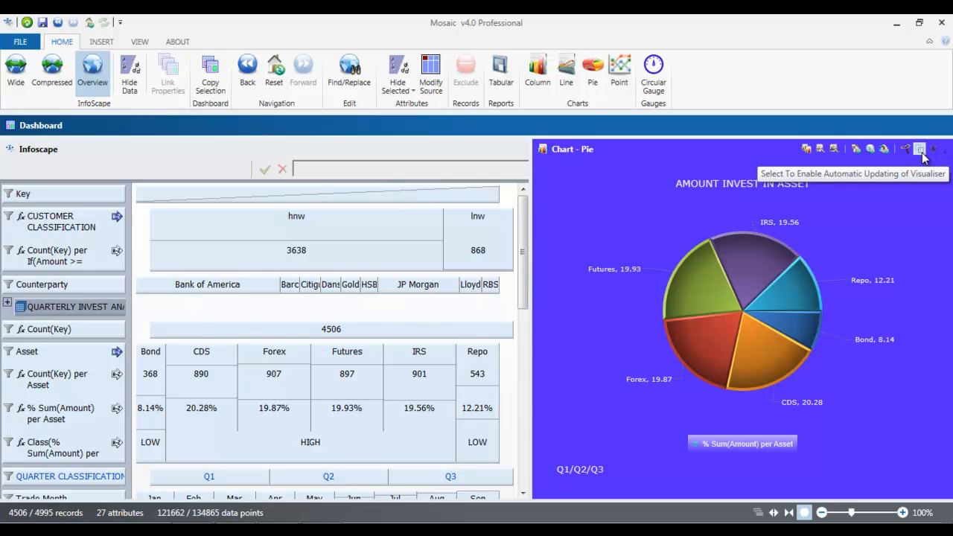
pyautogui.click(921, 149)
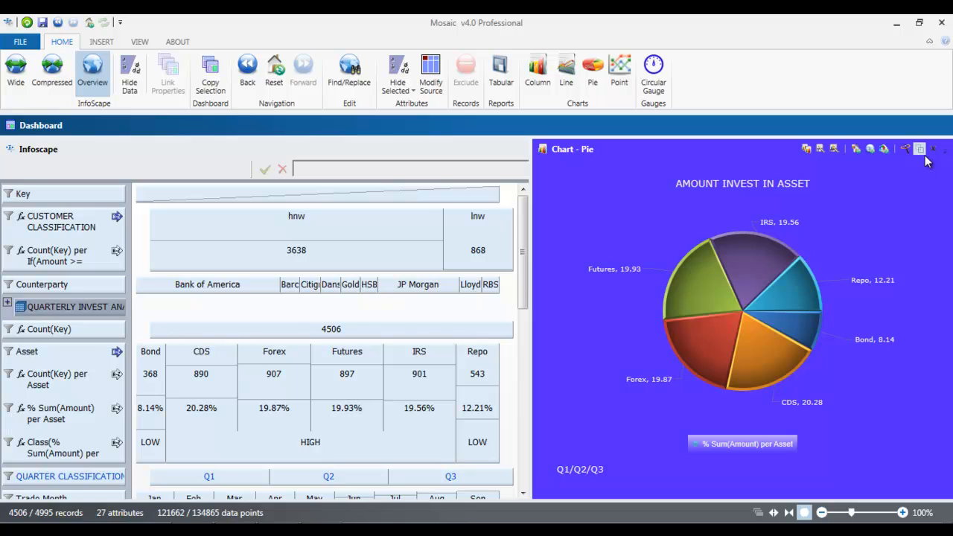
# Step: Zoom the InfoScape in on the Forex asset and refresh the pie chart from the InfoScape view
pyautogui.doubleClick(272, 362)
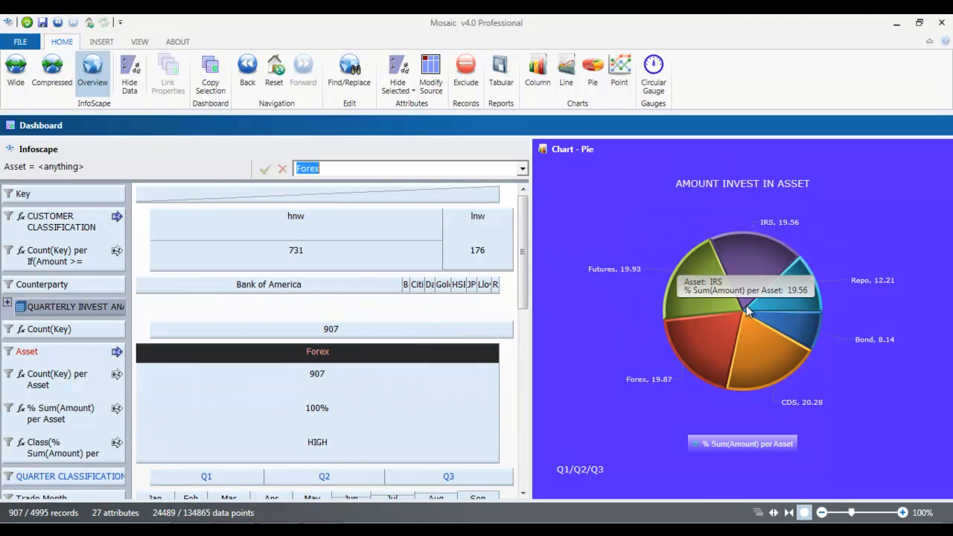
pyautogui.moveTo(882, 148)
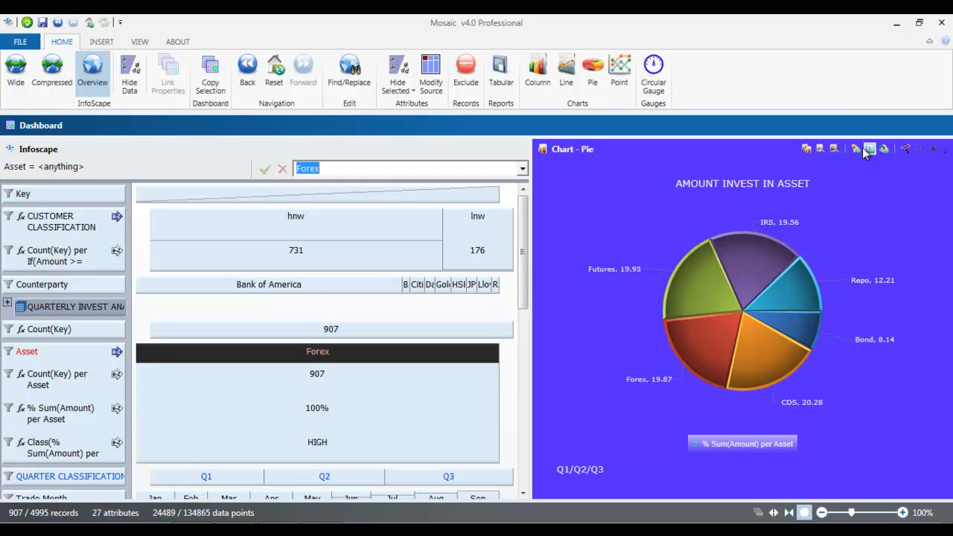
pyautogui.click(885, 149)
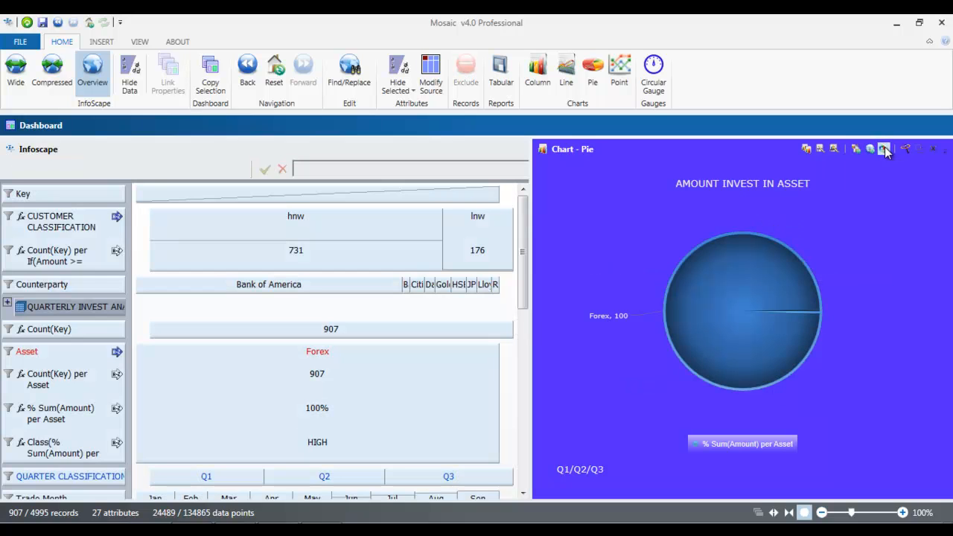
# Step: Switch the pie chart's automatic updating setting once more
pyautogui.click(921, 151)
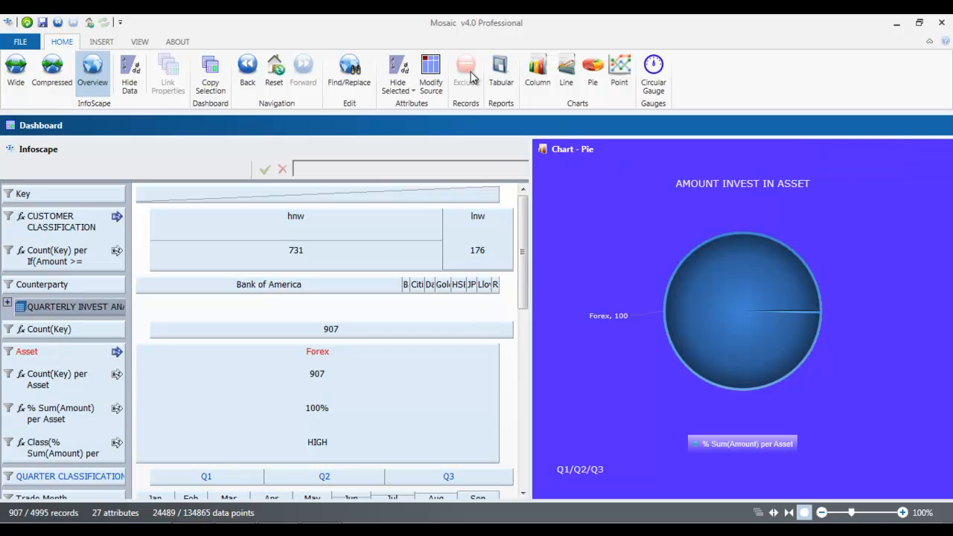
# Step: Reset the InfoScape, then zoom in on the lnw customer classification and the Lloyds counterparty
pyautogui.click(275, 69)
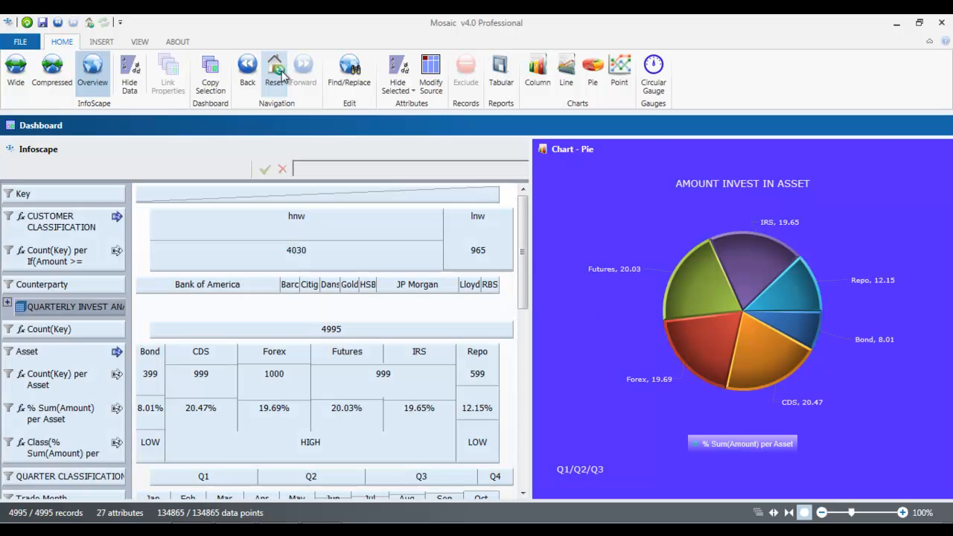
pyautogui.doubleClick(478, 218)
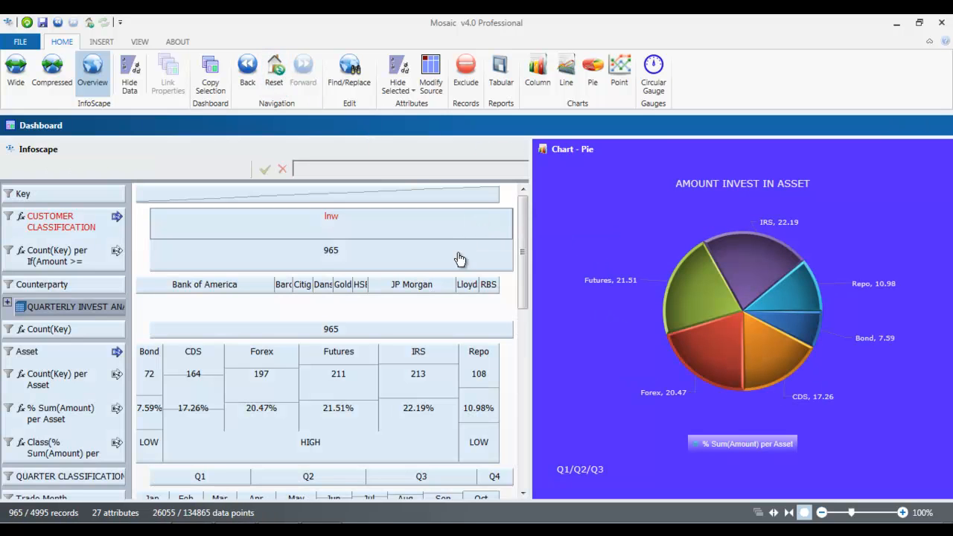
pyautogui.doubleClick(467, 286)
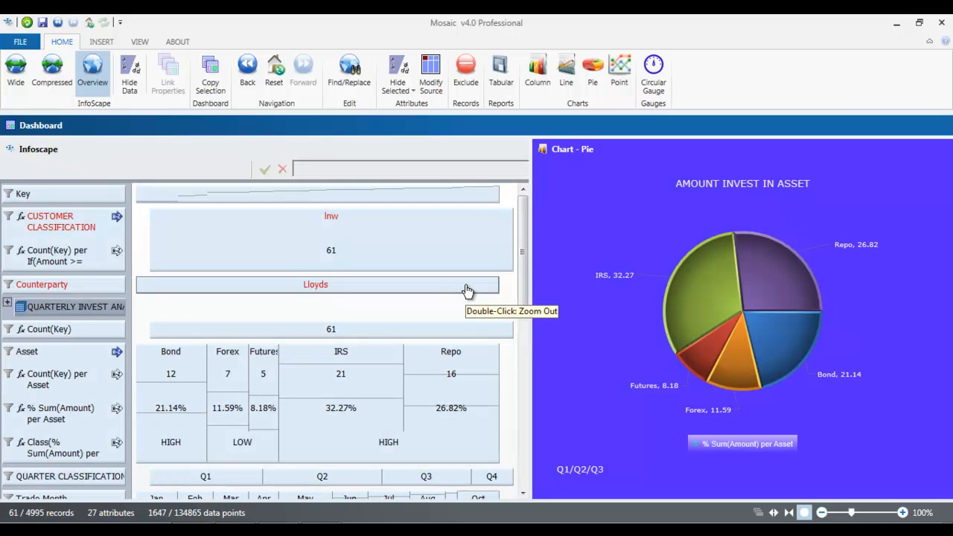
pyautogui.moveTo(627, 275)
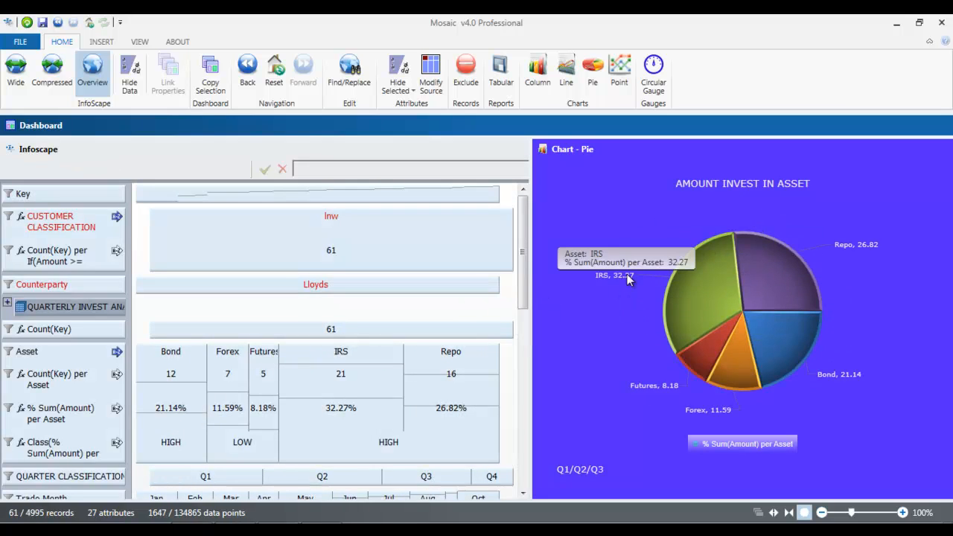
# Step: Reset the InfoScape zoom to all records and dock the pie chart as a tab alongside the InfoScape
pyautogui.click(276, 71)
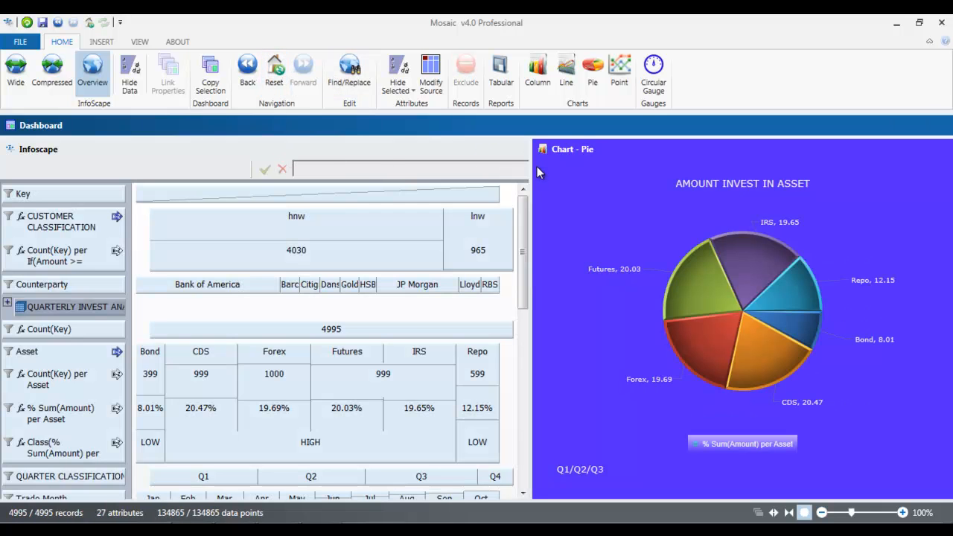
pyautogui.moveTo(583, 155)
pyautogui.moveTo(616, 145); pyautogui.dragTo(293, 323)
pyautogui.moveTo(274, 325)
pyautogui.mouseDown()
pyautogui.moveTo(262, 298)
pyautogui.moveTo(264, 349)
pyautogui.moveTo(239, 328)
pyautogui.moveTo(266, 305)
pyautogui.moveTo(269, 321)
pyautogui.moveTo(252, 322)
pyautogui.moveTo(270, 301)
pyautogui.moveTo(265, 317)
pyautogui.mouseUp()
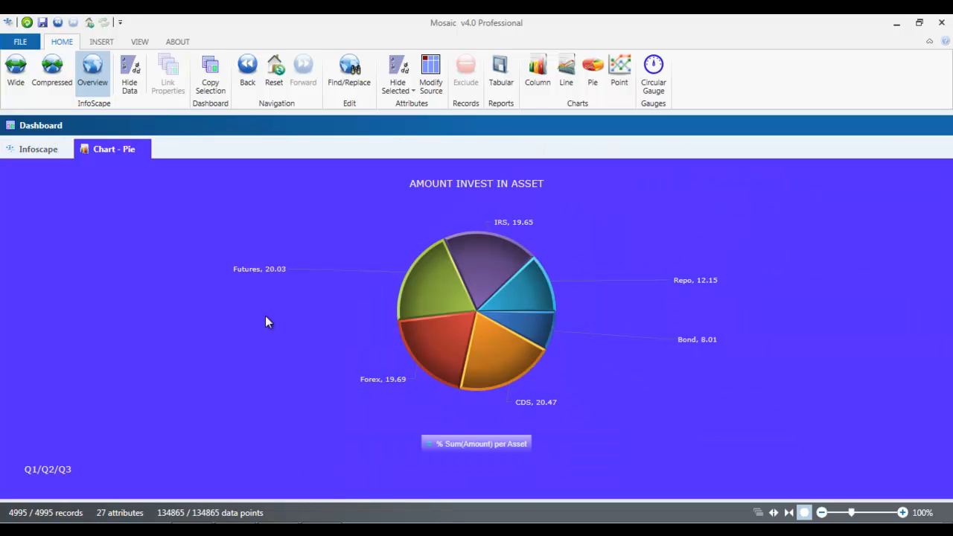
# Step: Rename the pie chart's tab AMOUNT PER ASSET and return to the InfoScape
pyautogui.doubleClick(115, 146)
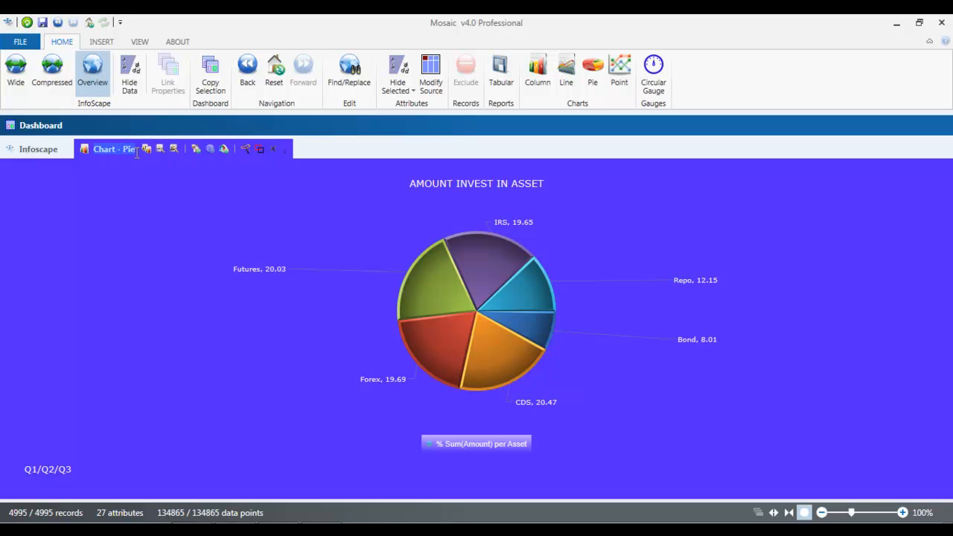
pyautogui.write('AMOUNT')
pyautogui.press('Return')
pyautogui.write('P')
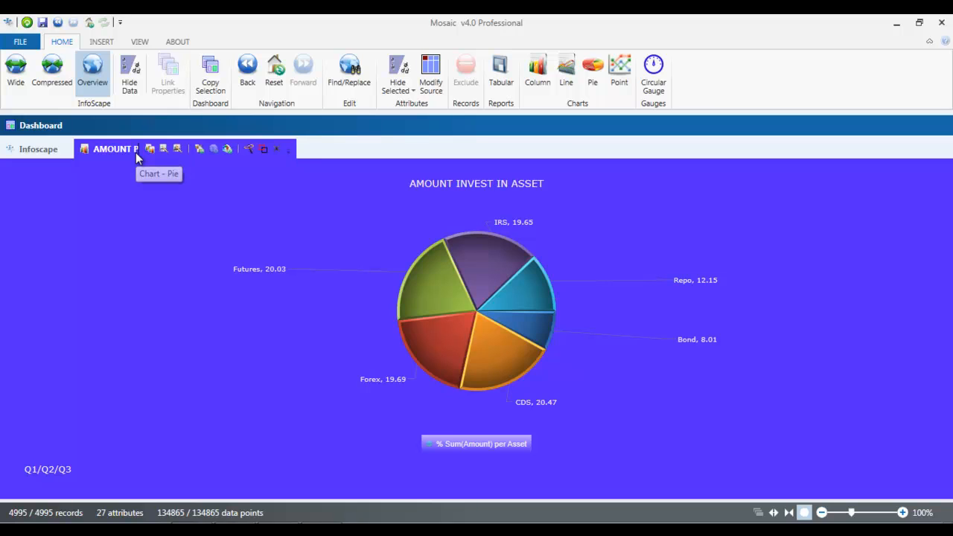
pyautogui.write('ER ASSET')
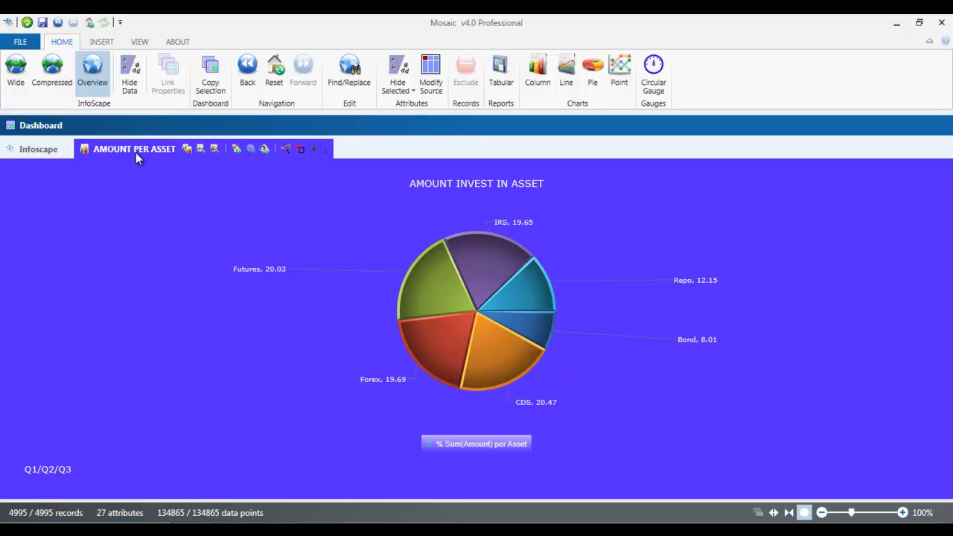
pyautogui.click(24, 149)
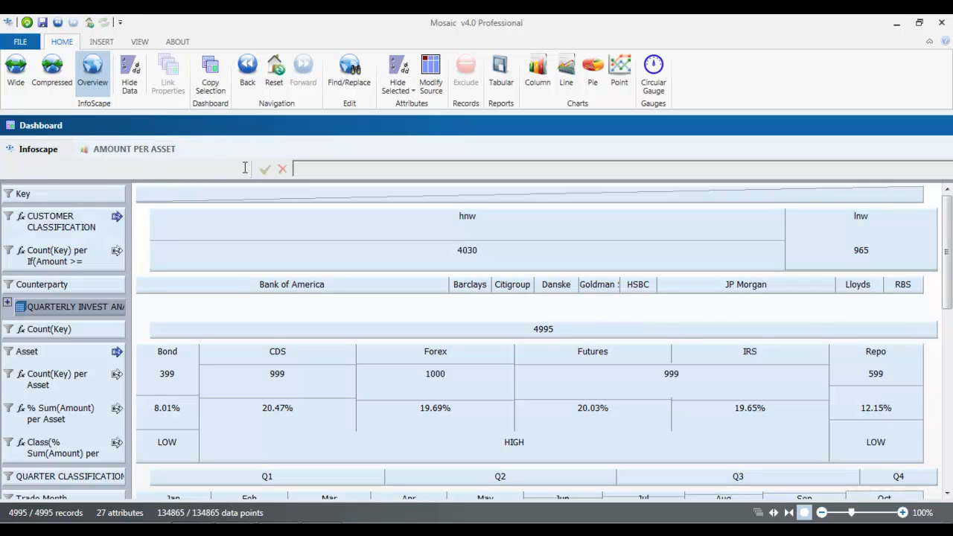
# Step: Insert a column chart beside the InfoScape and widen its pane to about half the dashboard
pyautogui.click(273, 74)
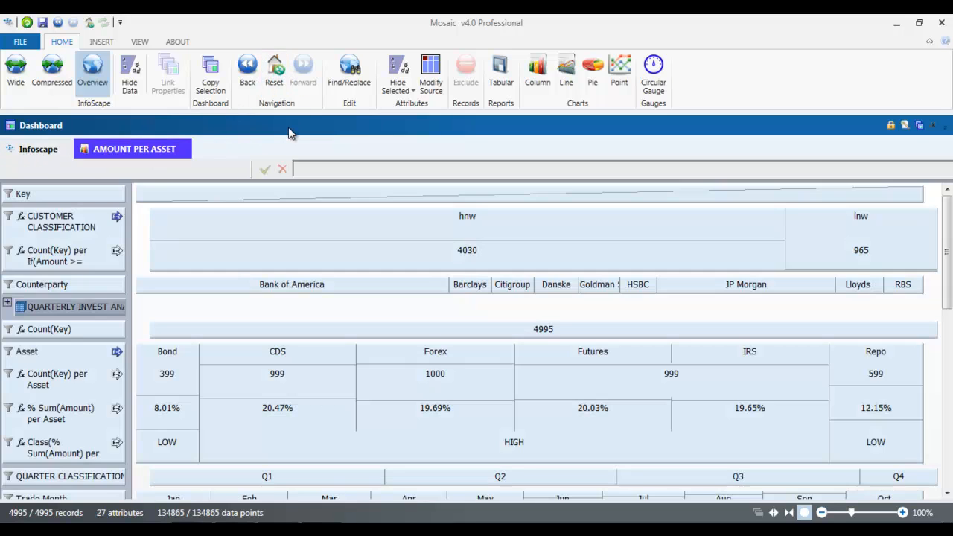
pyautogui.click(358, 251)
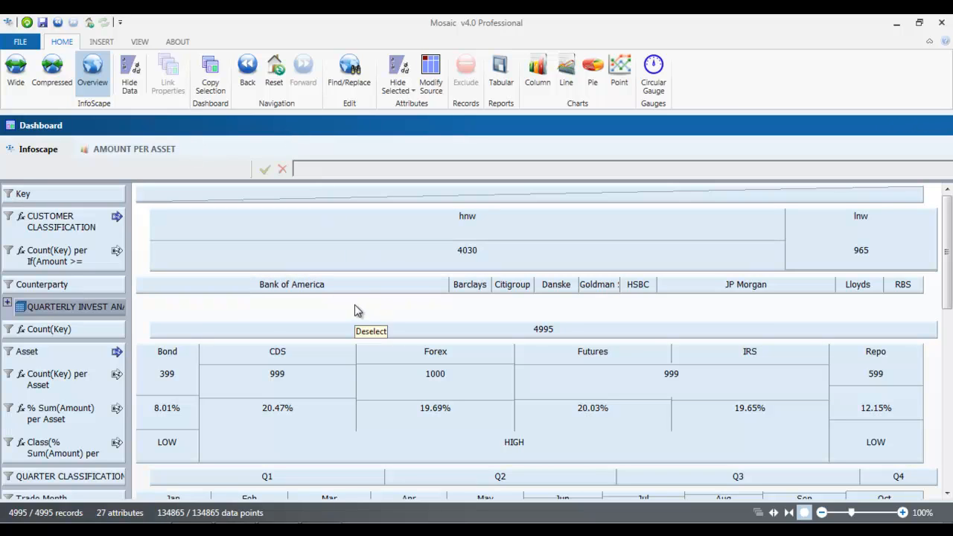
pyautogui.click(551, 77)
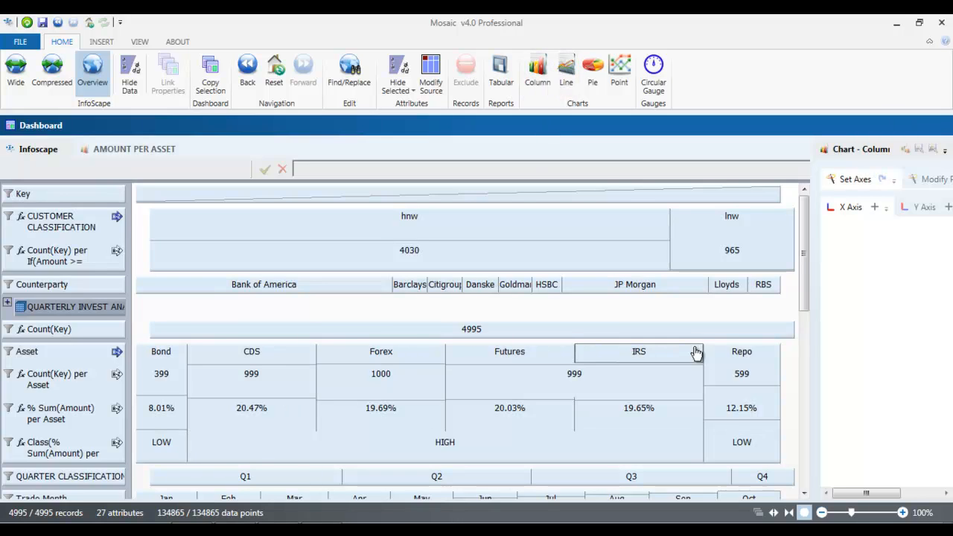
pyautogui.moveTo(815, 338); pyautogui.dragTo(455, 348)
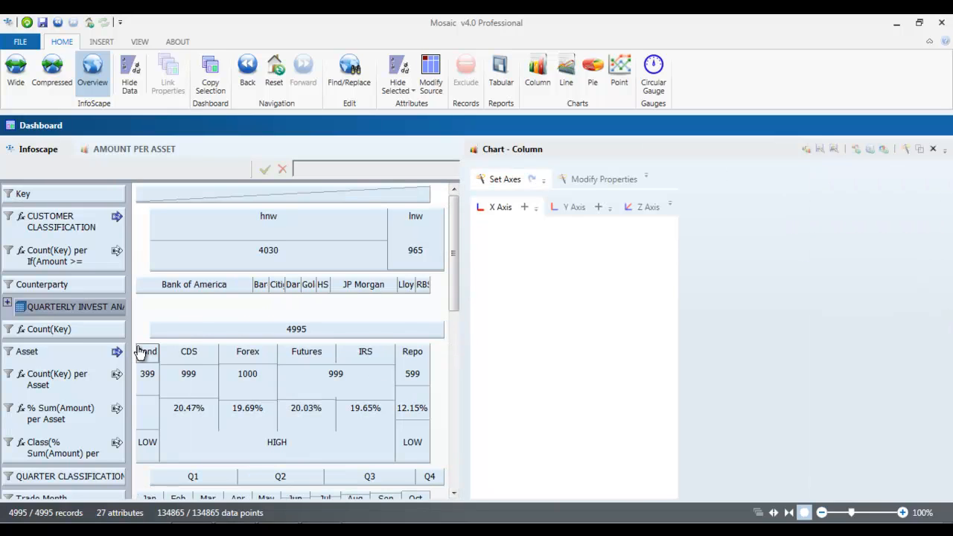
# Step: Add Asset to the column chart's X axis and Count(Key) per Asset and % Sum(Amount) per Asset to its Y axis
pyautogui.click(46, 356)
pyautogui.click(524, 207)
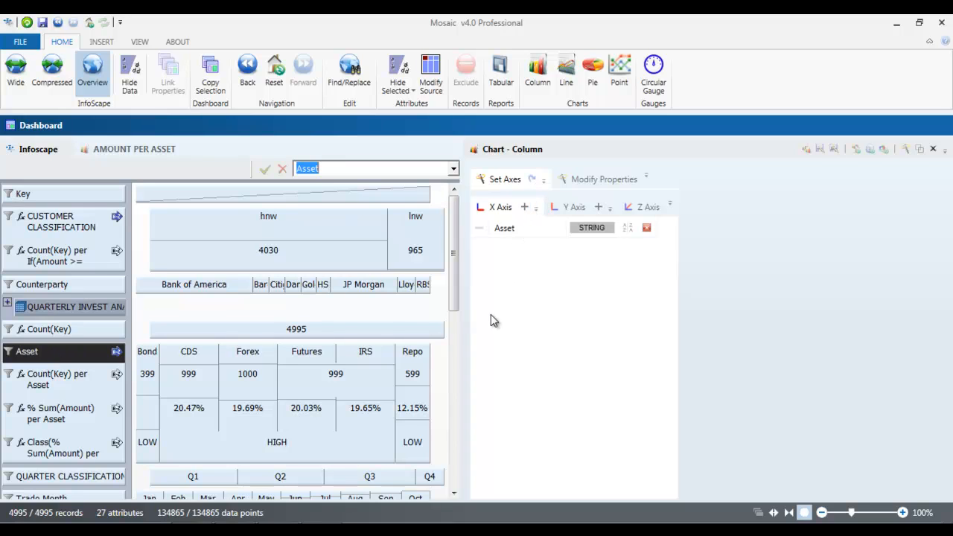
pyautogui.click(575, 207)
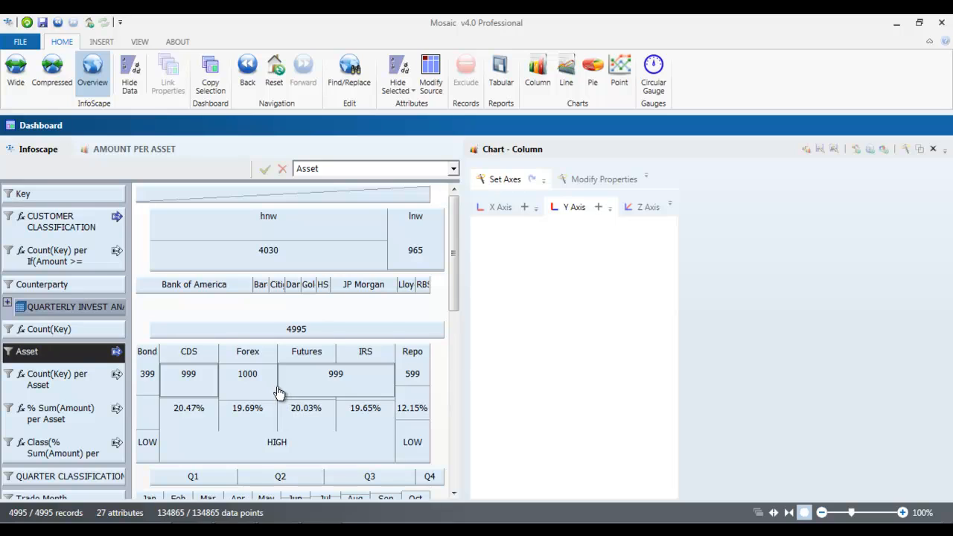
pyautogui.click(63, 385)
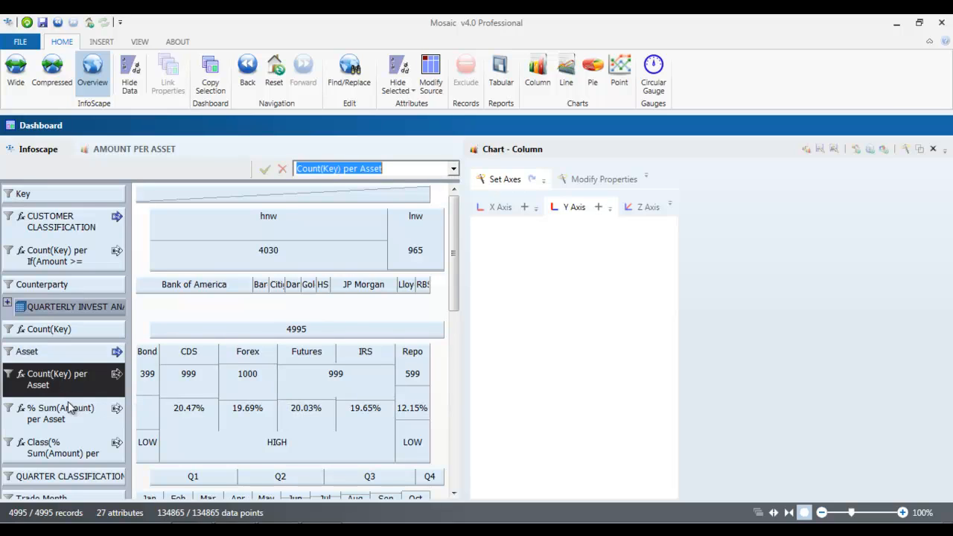
pyautogui.click(64, 420)
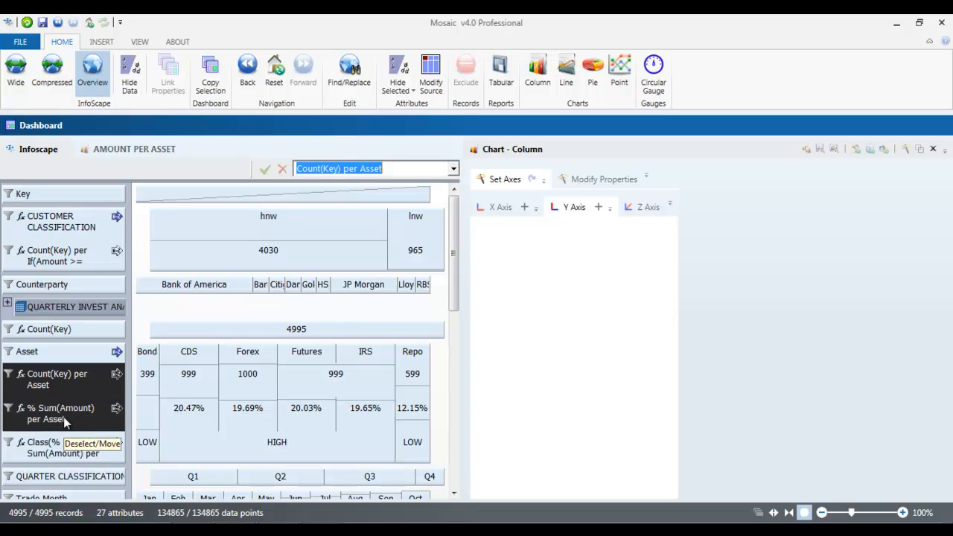
pyautogui.click(599, 209)
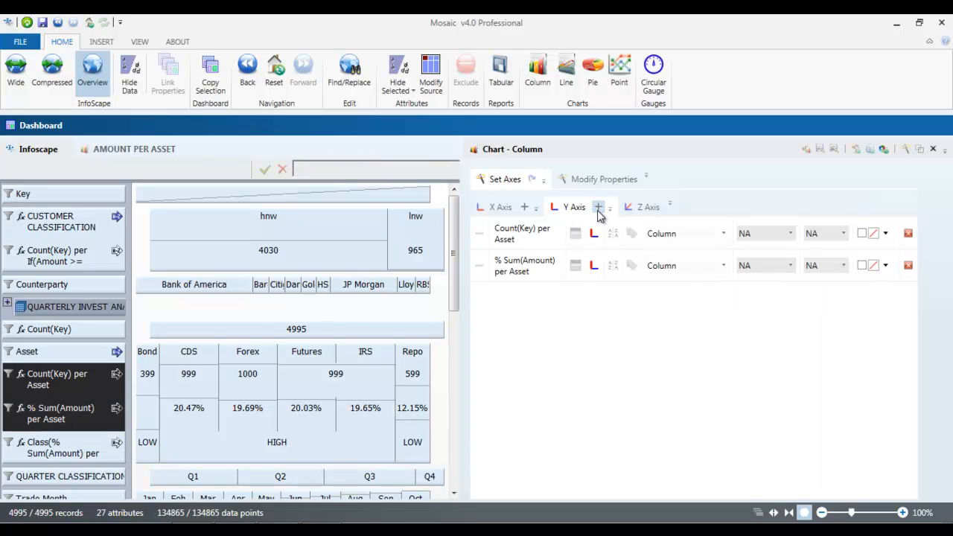
# Step: Check the Z axis assignments without changing them and generate the column chart
pyautogui.click(649, 209)
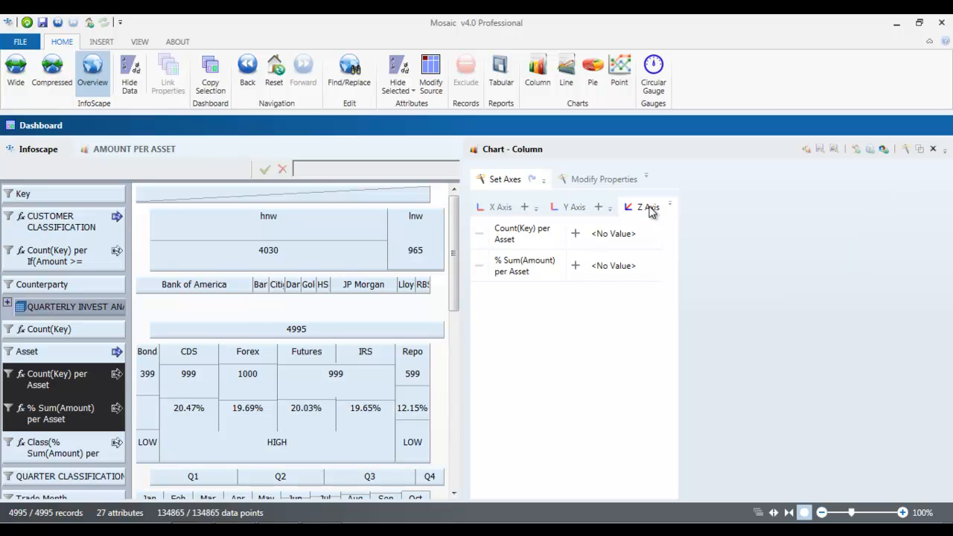
pyautogui.click(574, 207)
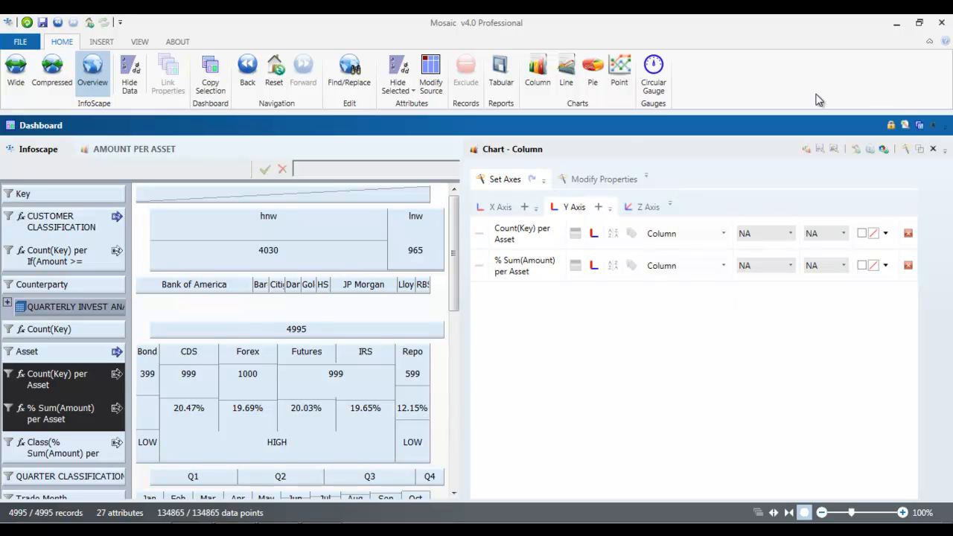
pyautogui.click(884, 149)
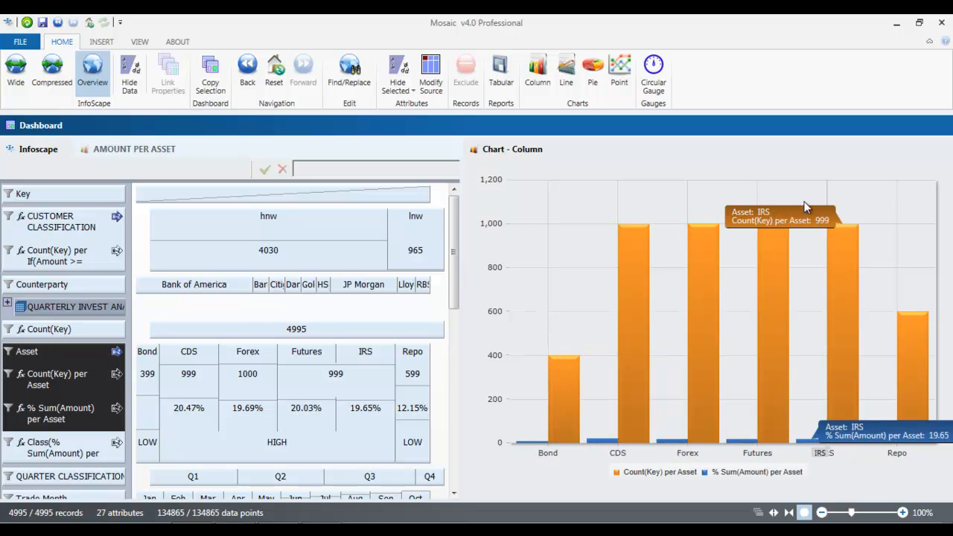
# Step: Plot the % Sum(Amount) per Asset series as a Line on the secondary Y axis
pyautogui.click(904, 151)
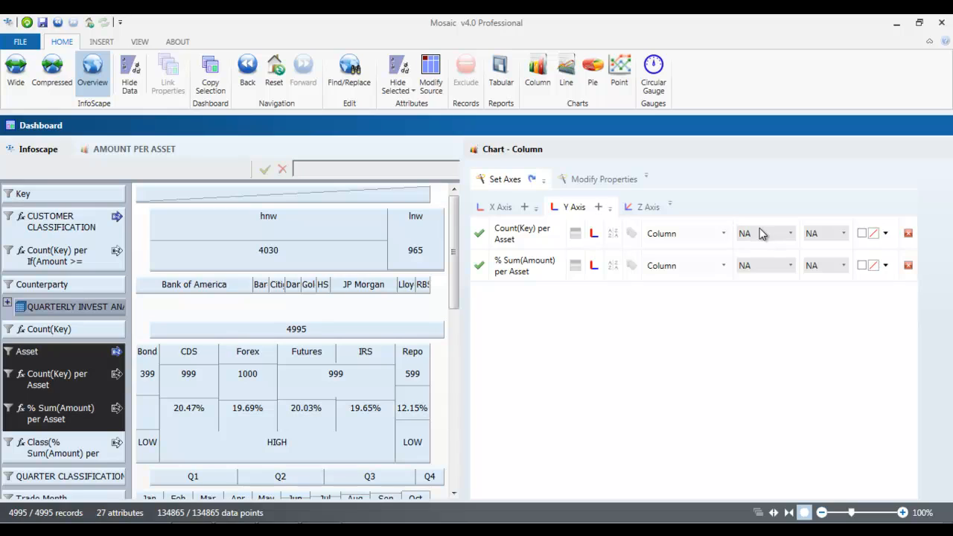
pyautogui.click(594, 270)
pyautogui.click(723, 266)
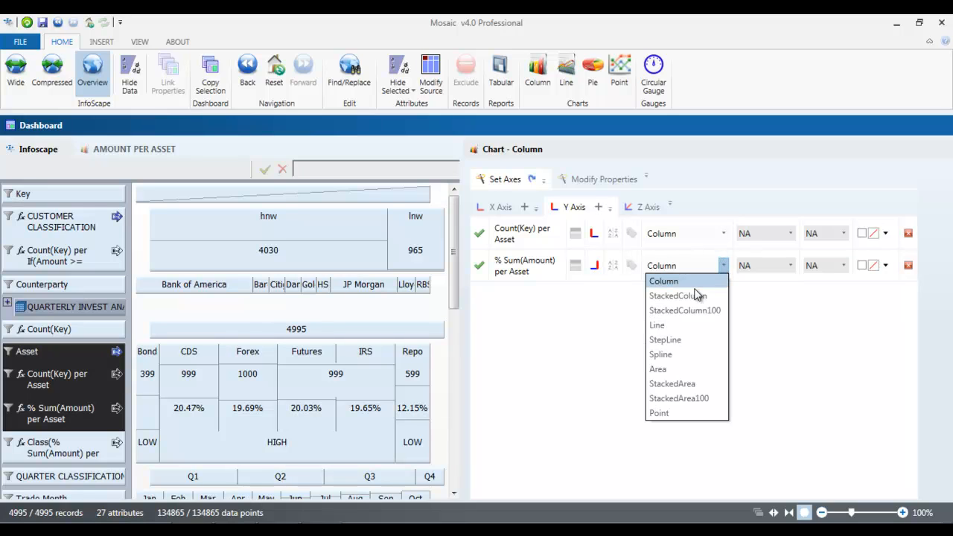
pyautogui.click(672, 326)
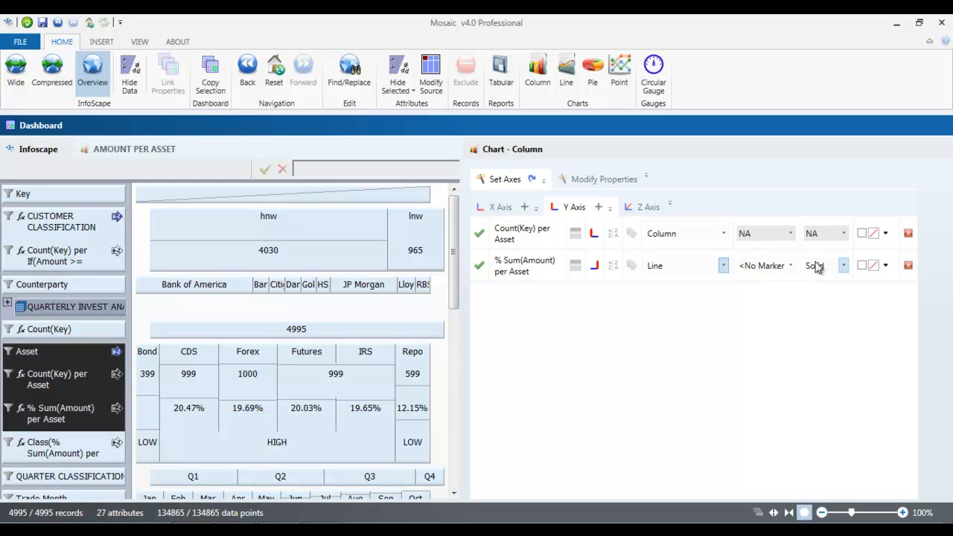
# Step: Give the % Sum(Amount) per Asset line Diamond markers and a Dashed line style
pyautogui.click(792, 266)
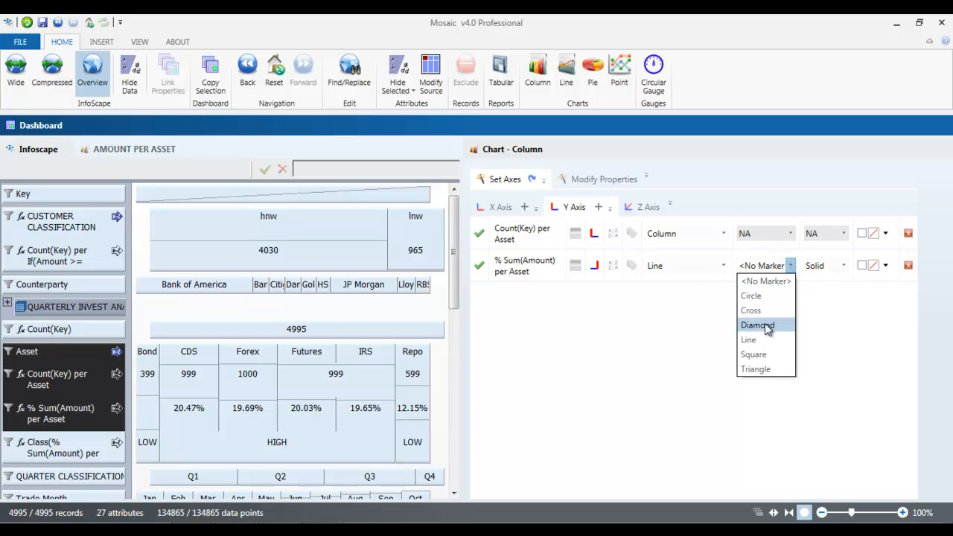
pyautogui.click(765, 325)
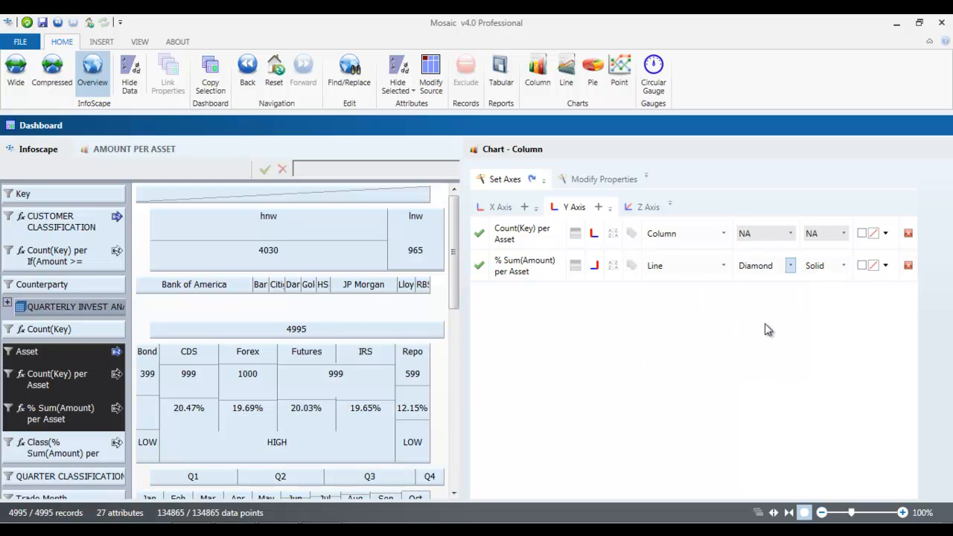
pyautogui.click(845, 270)
pyautogui.click(840, 296)
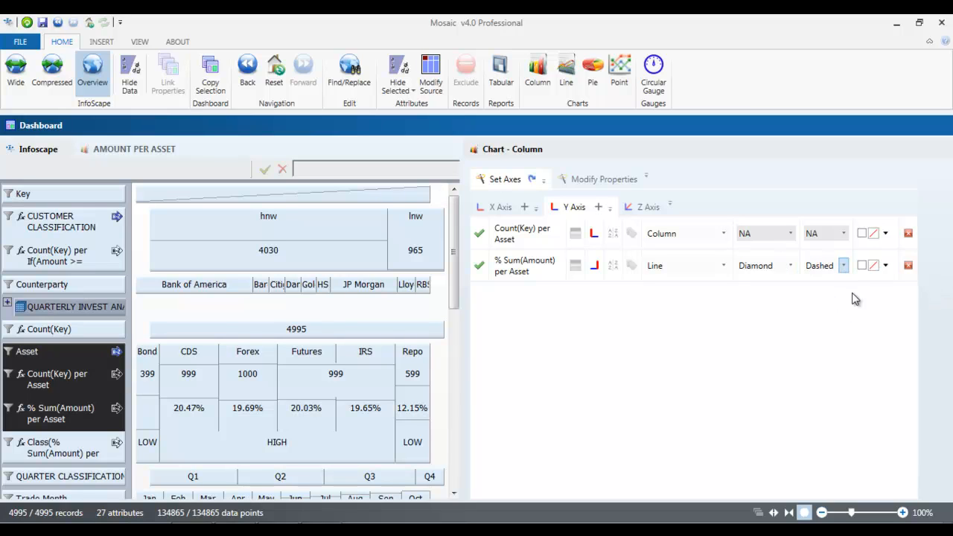
# Step: Colour the % Sum(Amount) per Asset line green and refresh the column chart
pyautogui.click(886, 266)
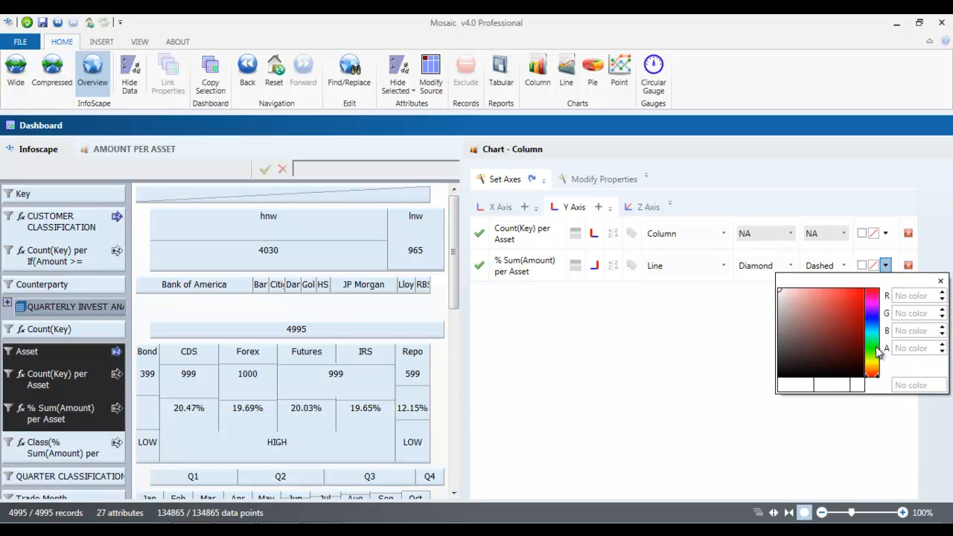
pyautogui.click(874, 347)
pyautogui.moveTo(785, 292); pyautogui.dragTo(859, 295)
pyautogui.click(941, 282)
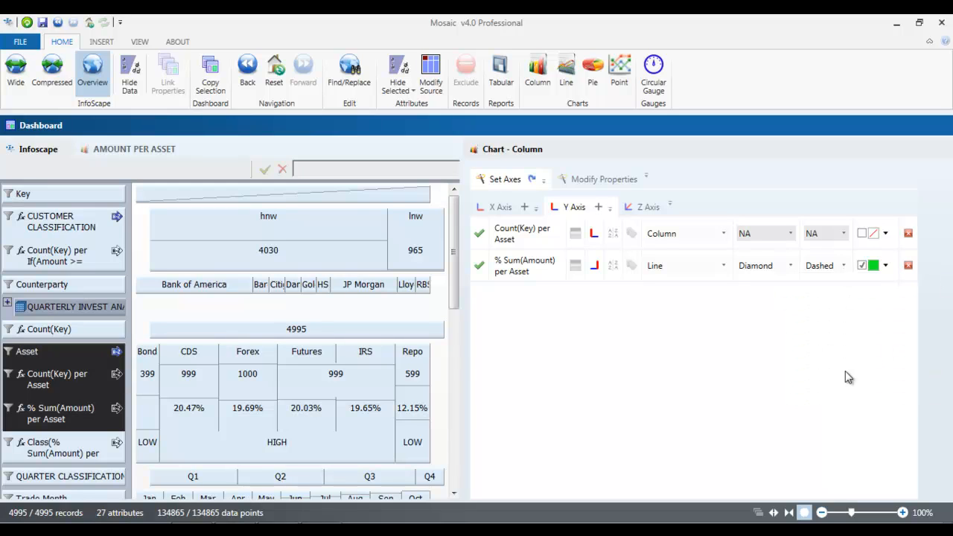
pyautogui.click(857, 149)
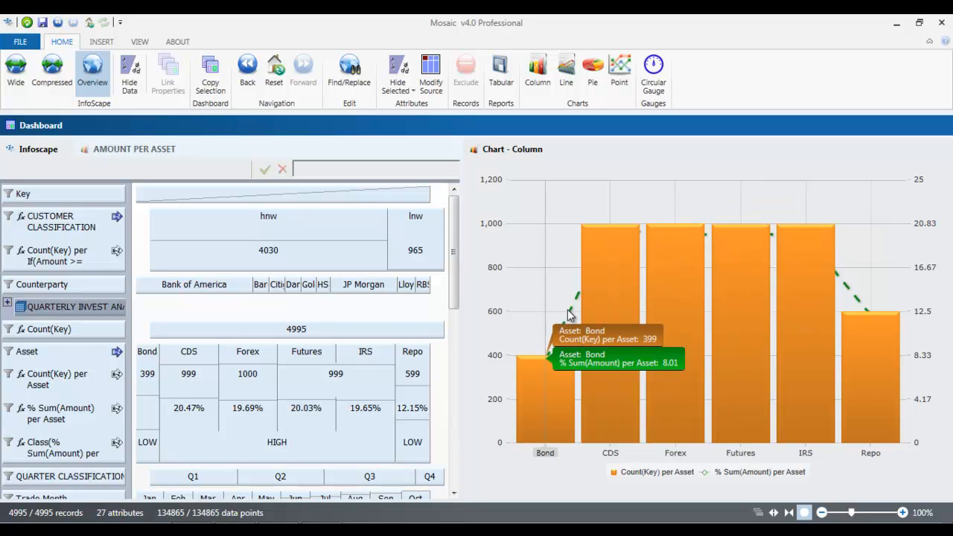
# Step: Move % Sum(Amount) per Asset above Count(Key) per Asset in the Y axis order and refresh the column chart
pyautogui.click(908, 150)
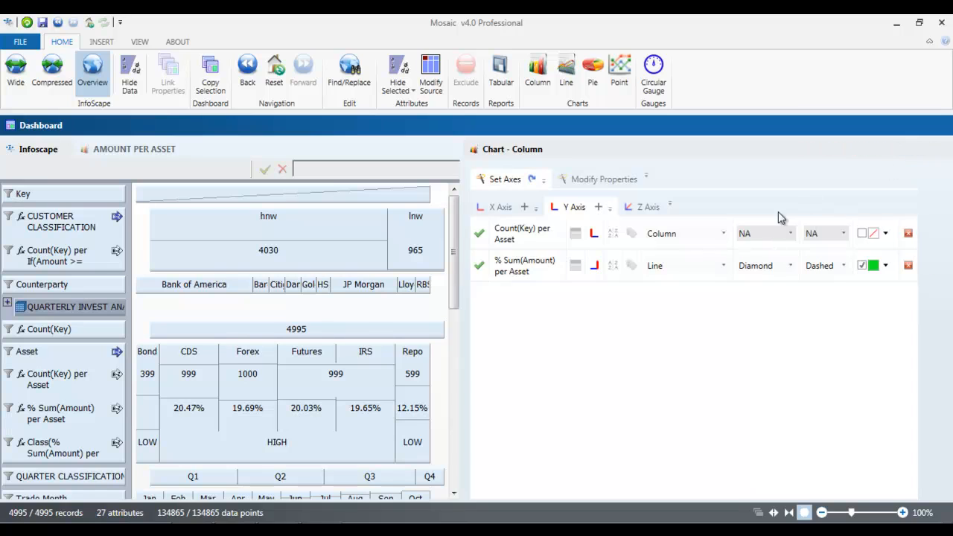
pyautogui.moveTo(520, 276); pyautogui.dragTo(520, 236)
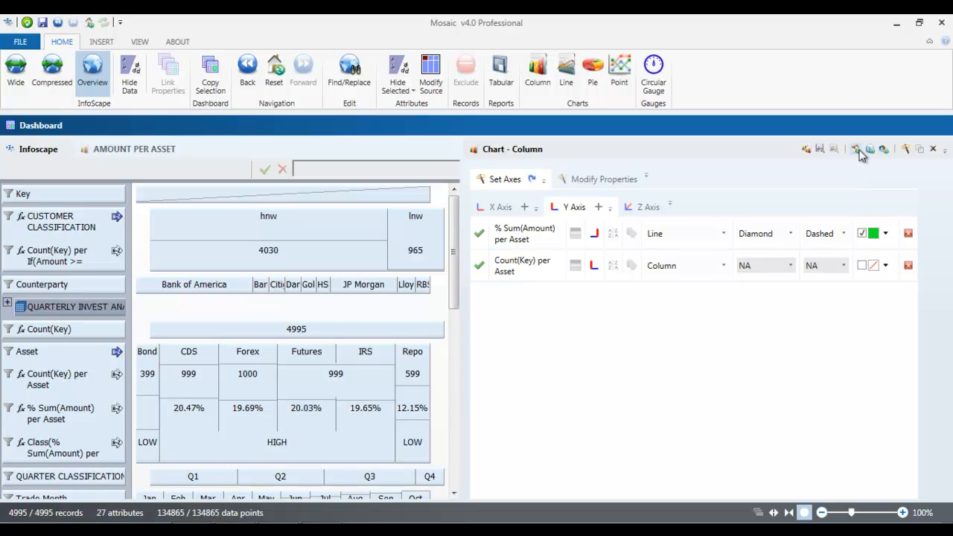
pyautogui.click(864, 150)
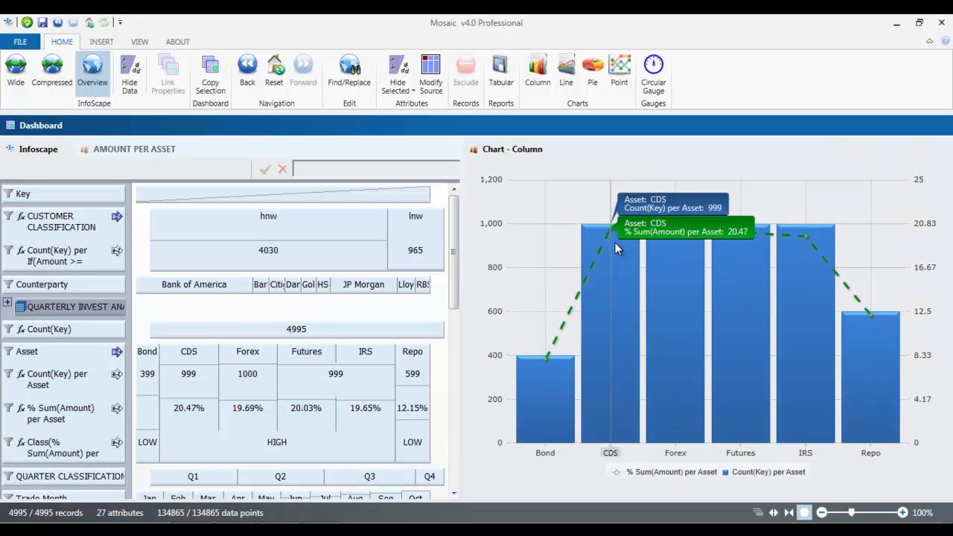
pyautogui.moveTo(570, 324)
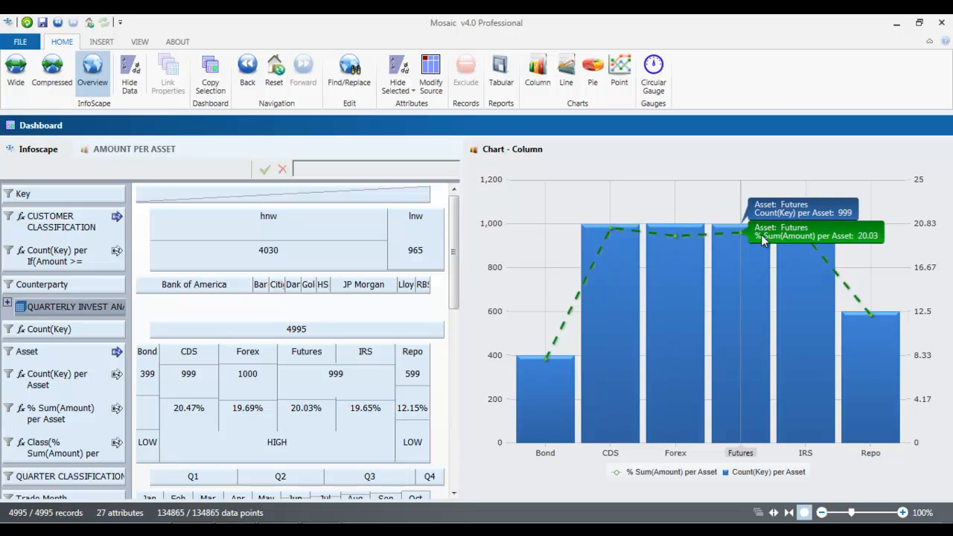
# Step: Apply a 3-color low, medium, high analysis to Count(Key) per Asset using the average of currently shown values, with bold values and lines
pyautogui.moveTo(838, 286)
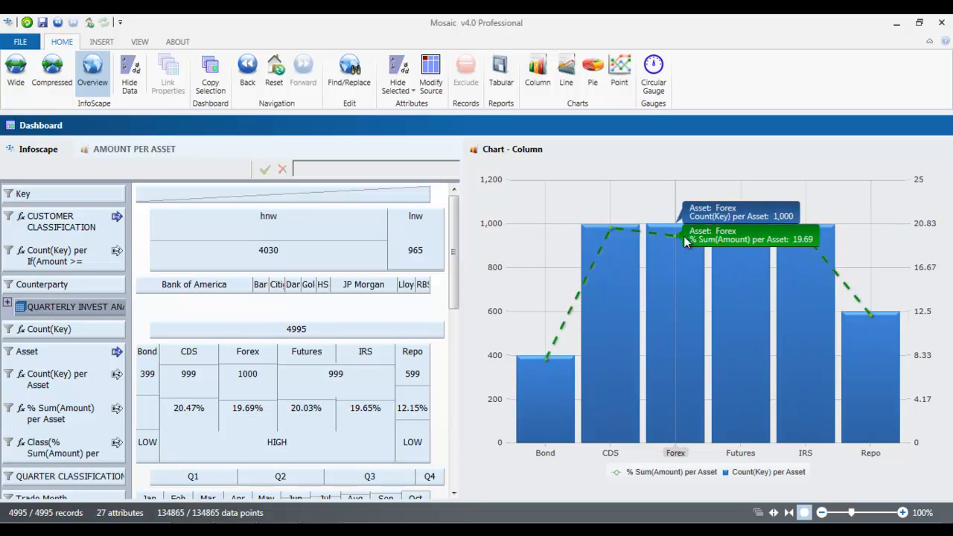
pyautogui.moveTo(548, 362)
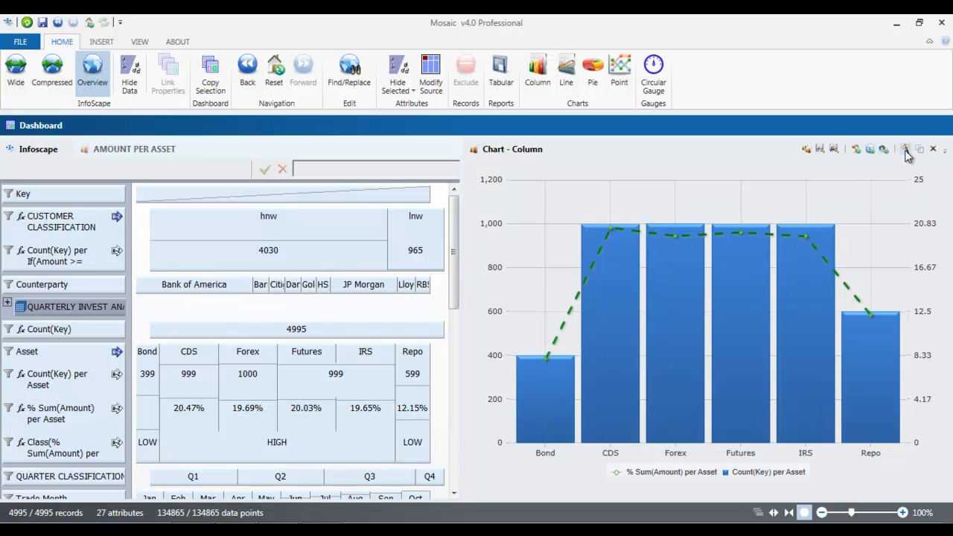
pyautogui.click(905, 150)
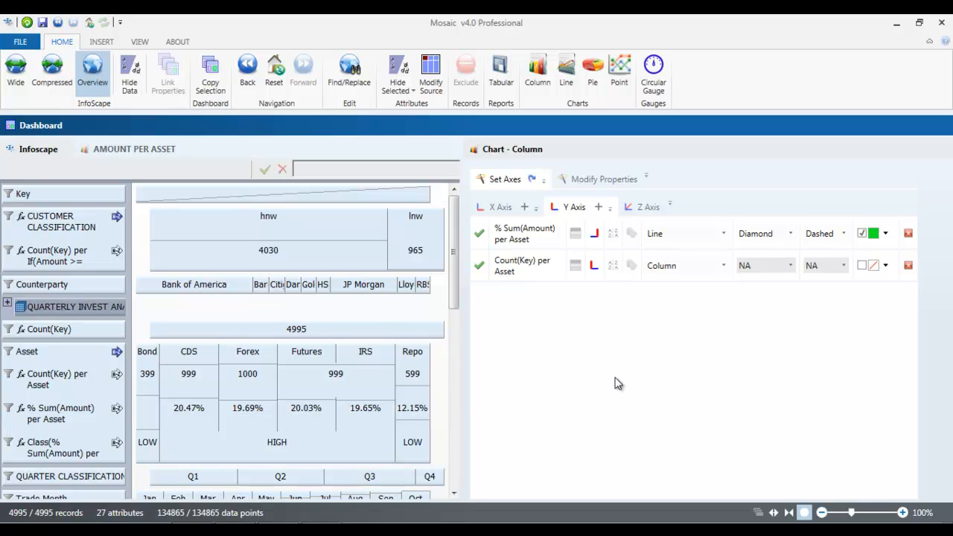
pyautogui.click(574, 268)
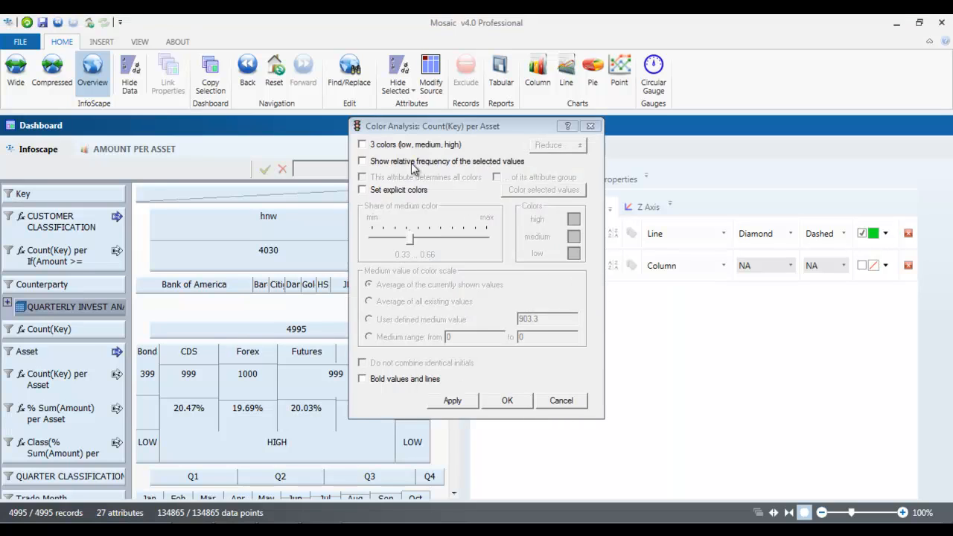
pyautogui.click(363, 146)
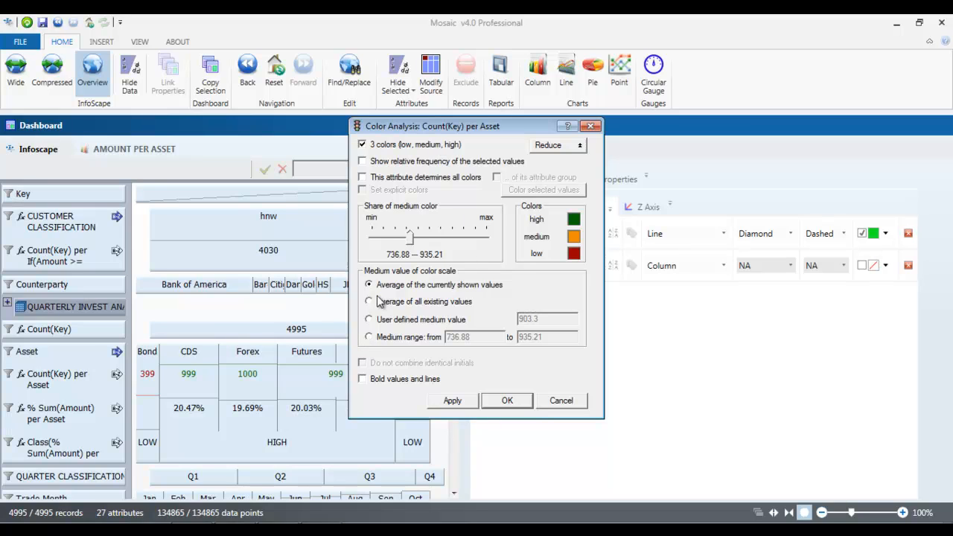
pyautogui.click(370, 336)
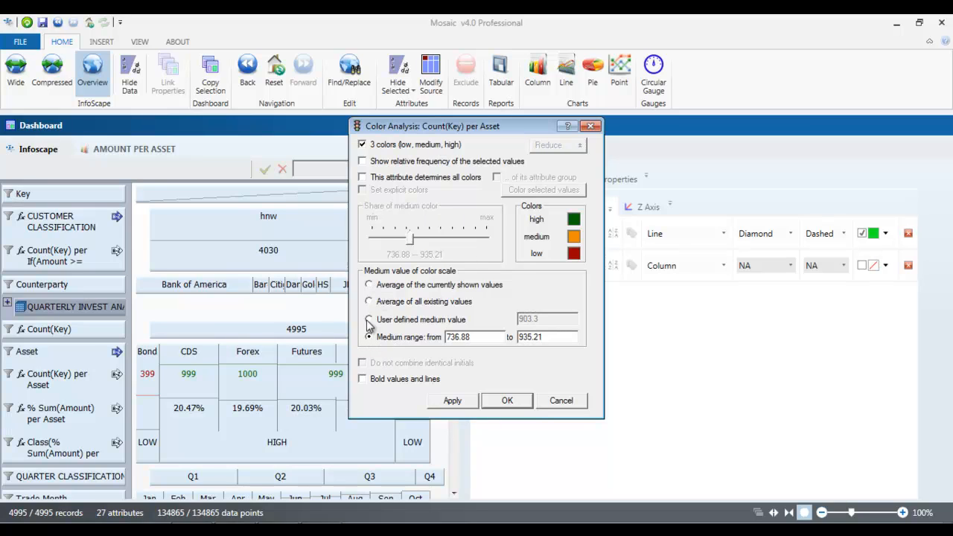
pyautogui.click(371, 285)
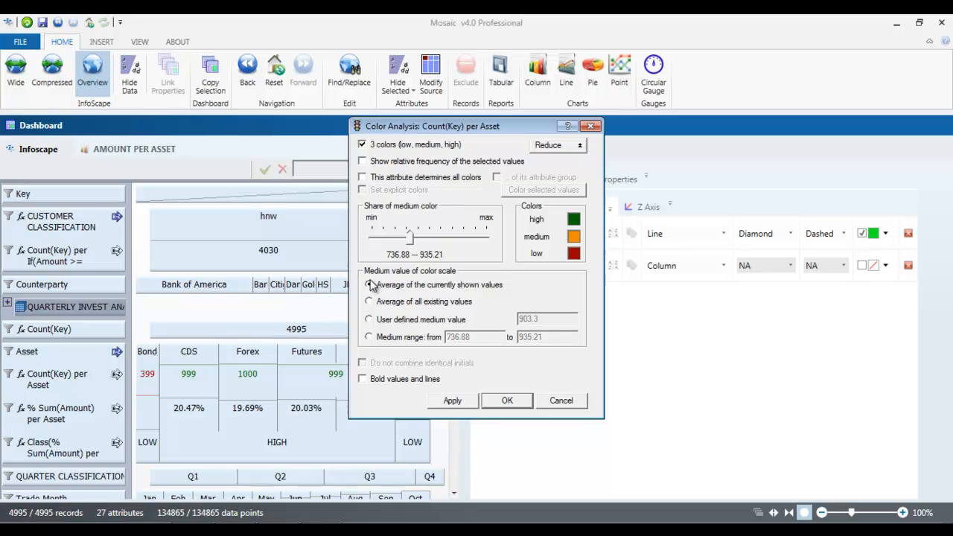
pyautogui.click(364, 380)
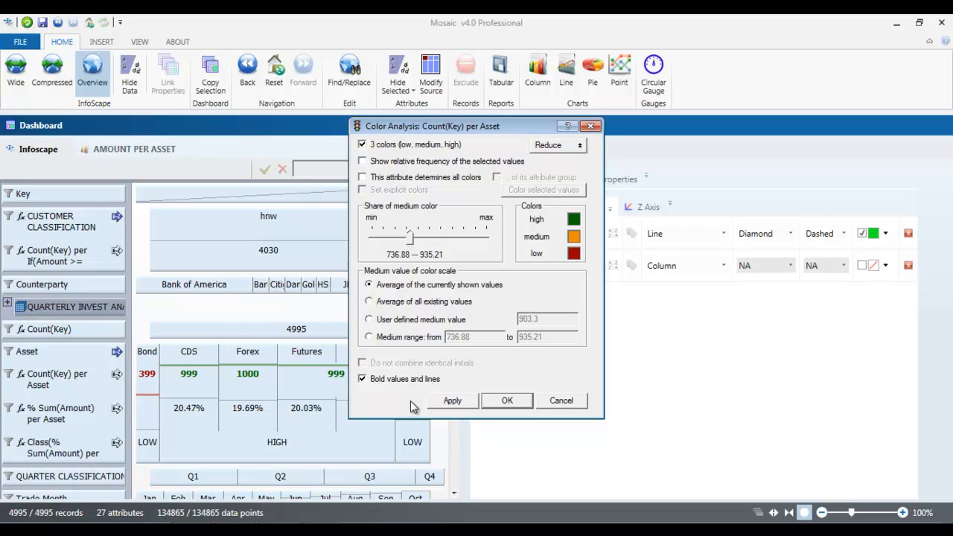
pyautogui.click(508, 400)
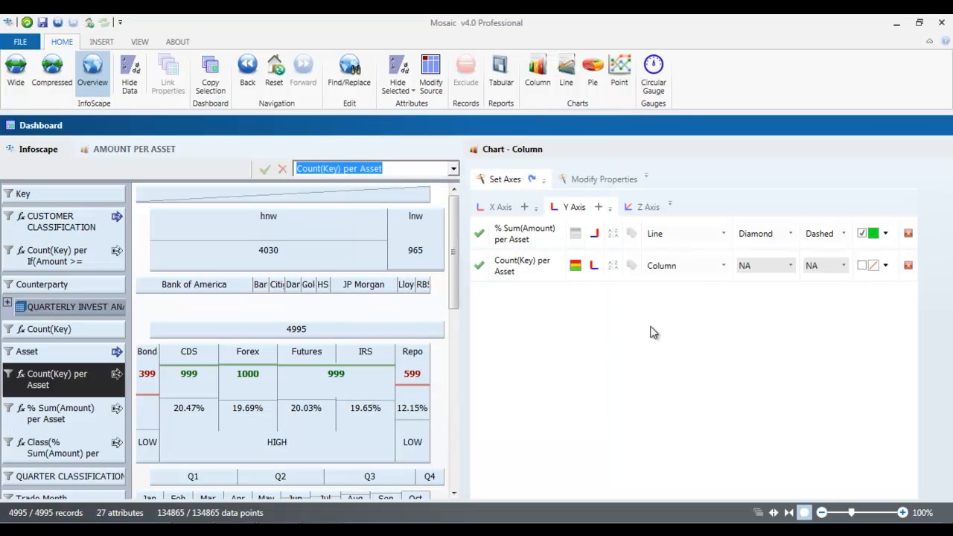
# Step: Enable data labels for Count(Key) per Asset and % Sum(Amount) per Asset, and refresh the column chart
pyautogui.click(632, 265)
pyautogui.click(633, 239)
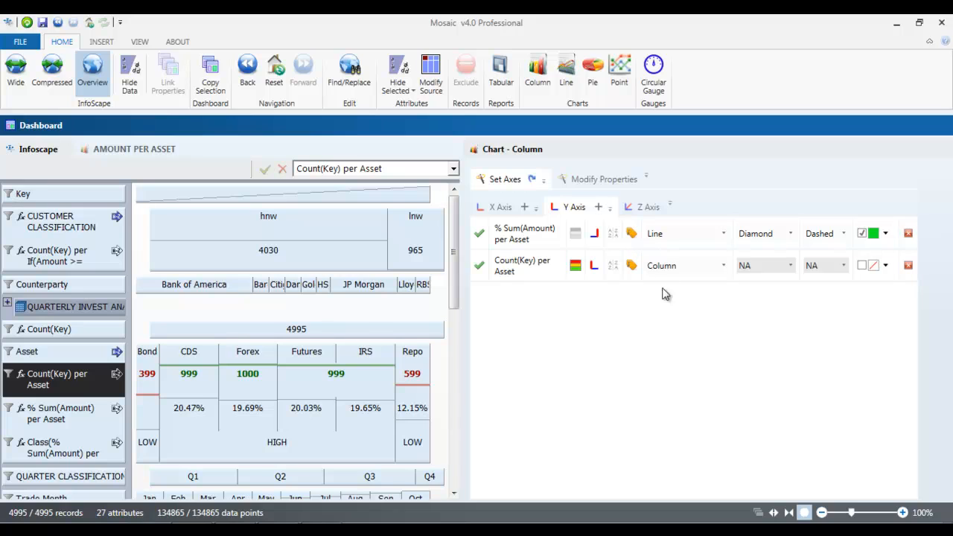
pyautogui.moveTo(901, 150)
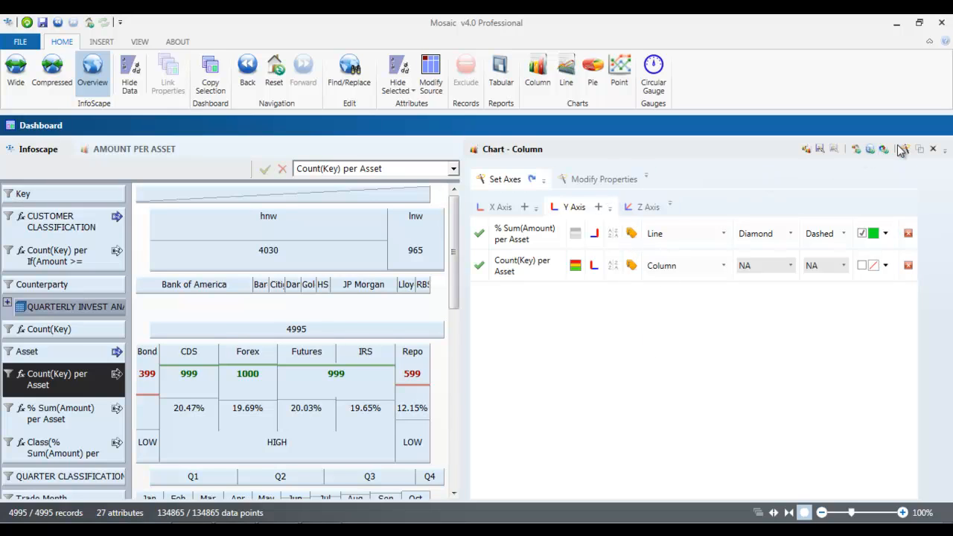
pyautogui.click(856, 149)
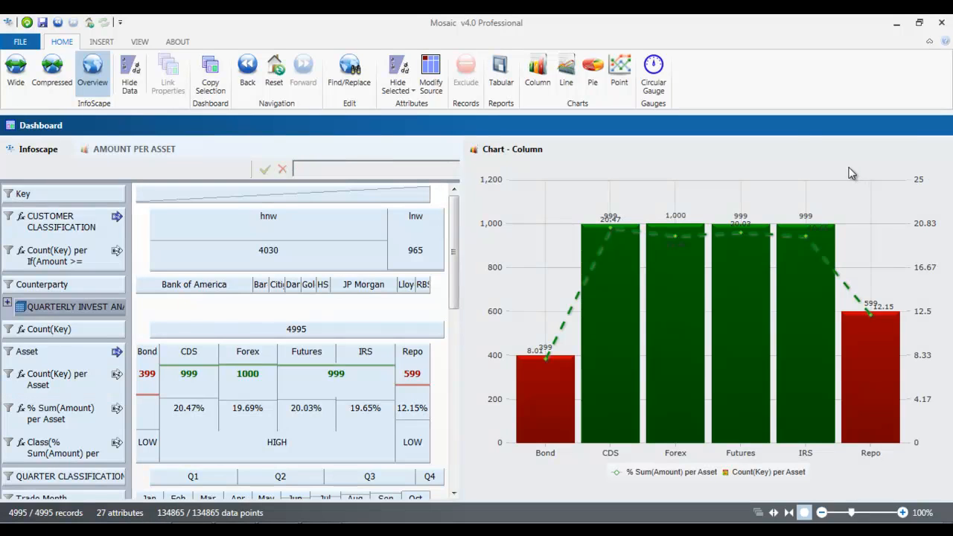
# Step: Inspect the coloured columns' values for CDS, Bond and Repo, and dock the column chart as a tab beside AMOUNT PER ASSET
pyautogui.moveTo(598, 236)
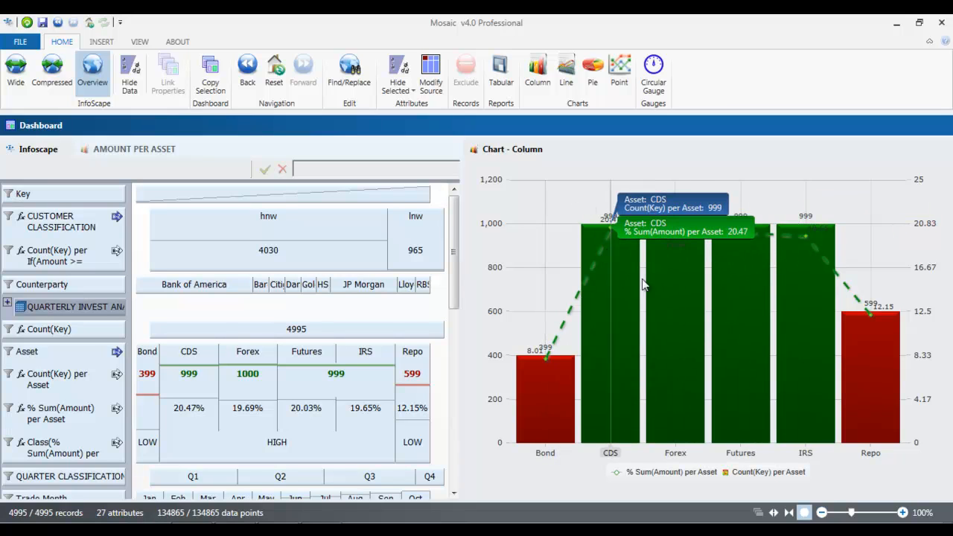
pyautogui.moveTo(565, 381)
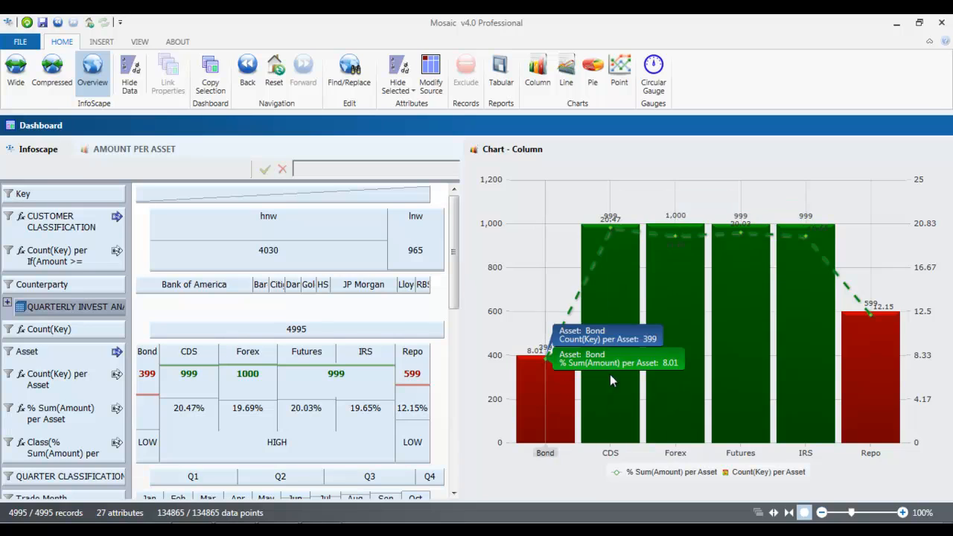
pyautogui.moveTo(806, 382)
pyautogui.moveTo(851, 400)
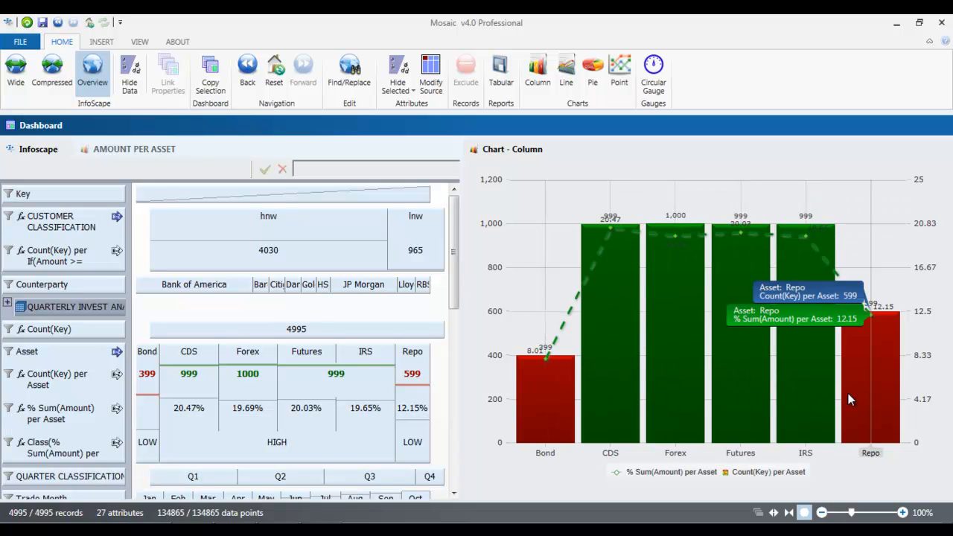
pyautogui.moveTo(575, 152)
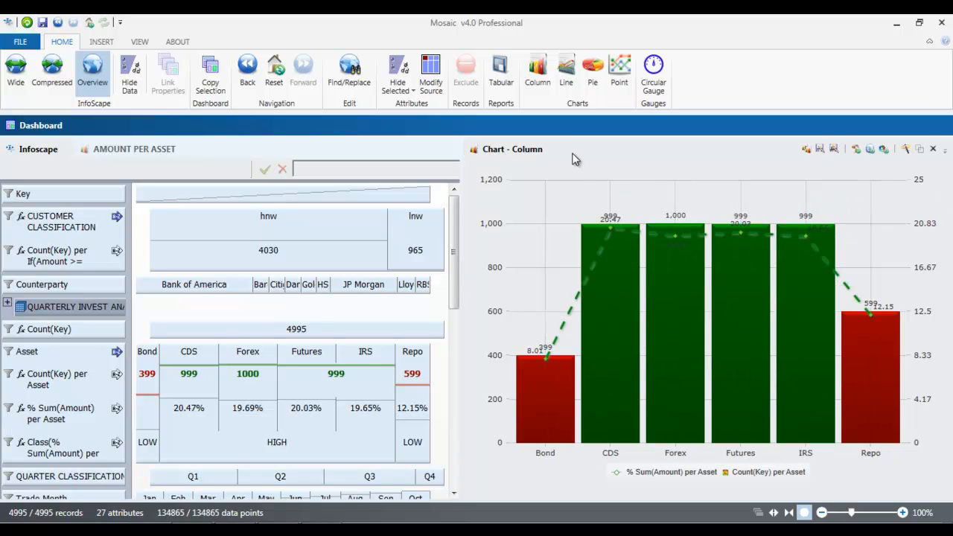
pyautogui.moveTo(524, 153); pyautogui.dragTo(238, 325)
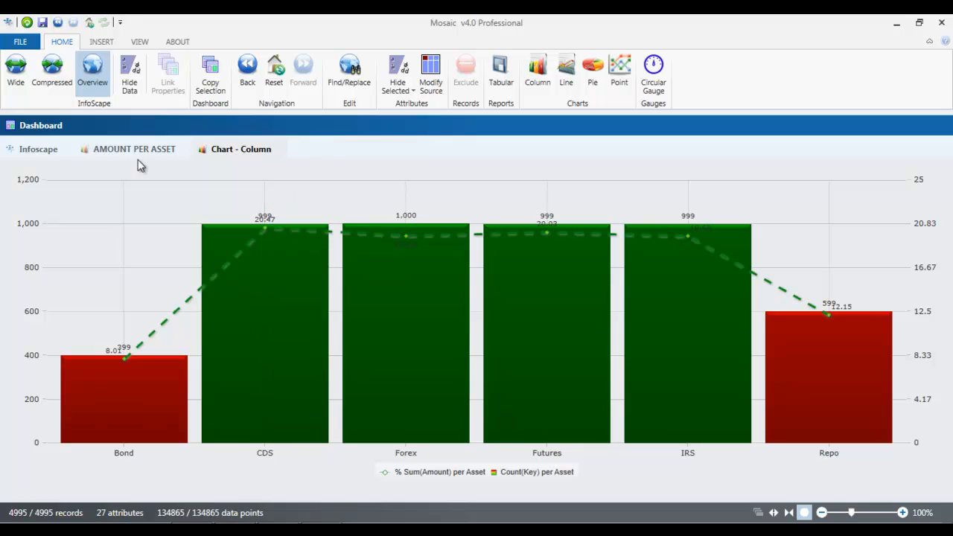
# Step: View the AMOUNT PER ASSET pie chart and the column chart at full width, and return to the Infoscape
pyautogui.click(143, 150)
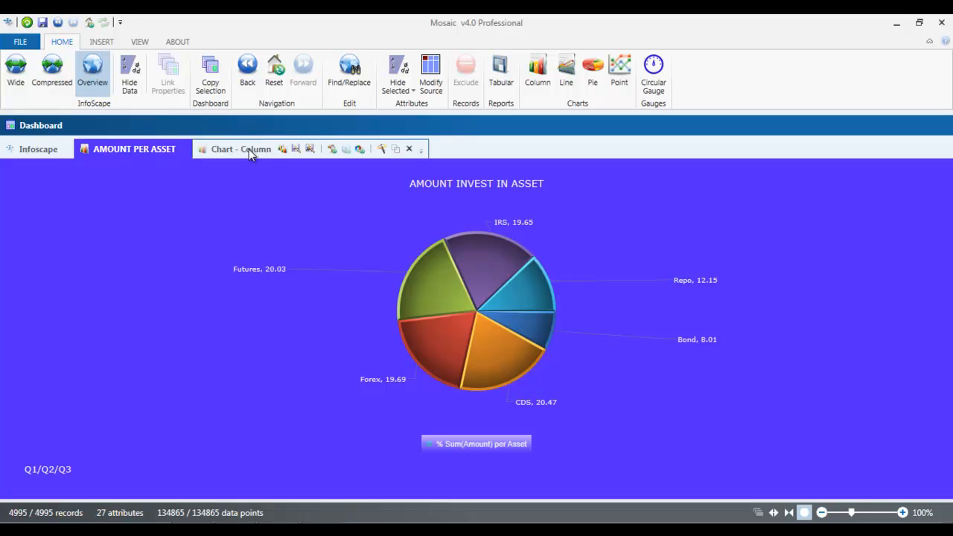
pyautogui.click(242, 149)
pyautogui.click(41, 149)
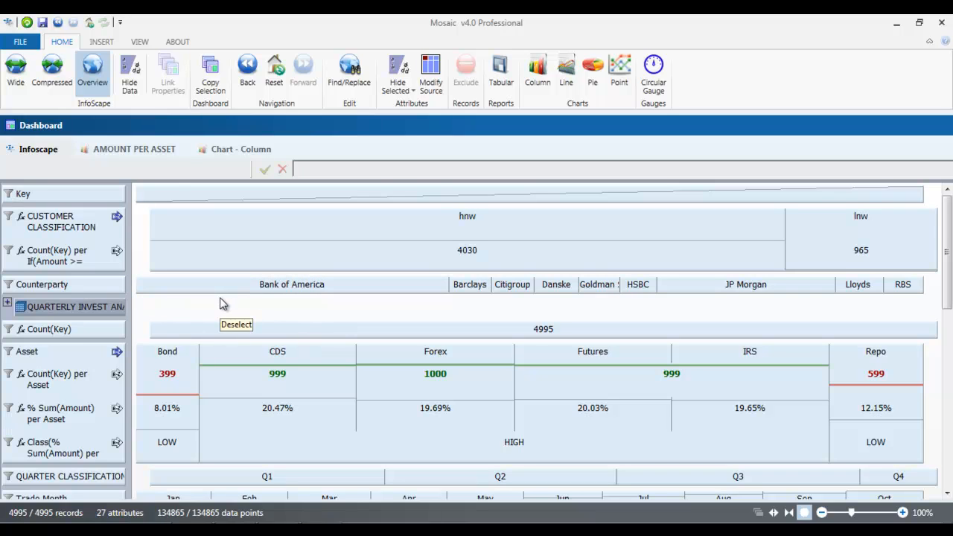
# Step: Create a tabular report beside the Infoscape with Counterparty, Product and Amount as columns, widen its pane and generate it
pyautogui.click(499, 81)
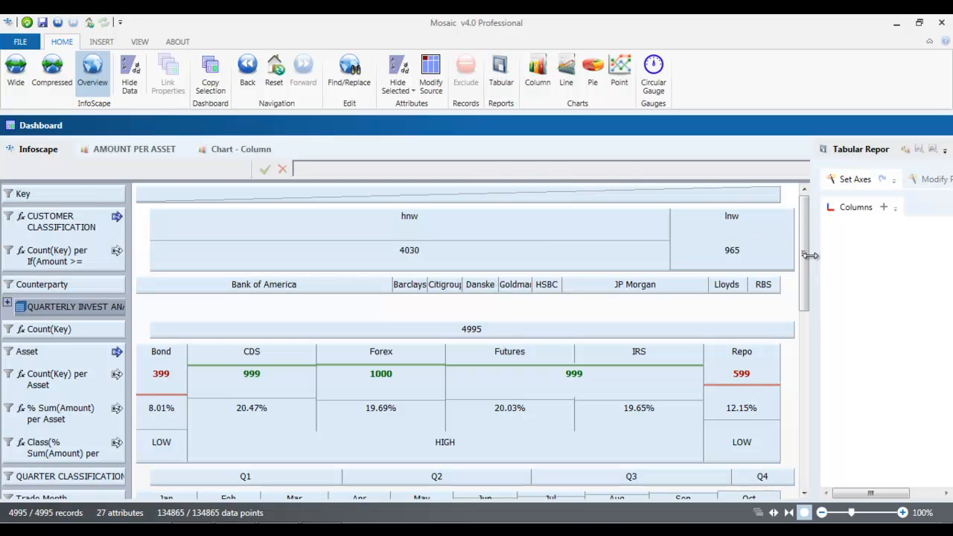
pyautogui.moveTo(810, 256); pyautogui.dragTo(552, 258)
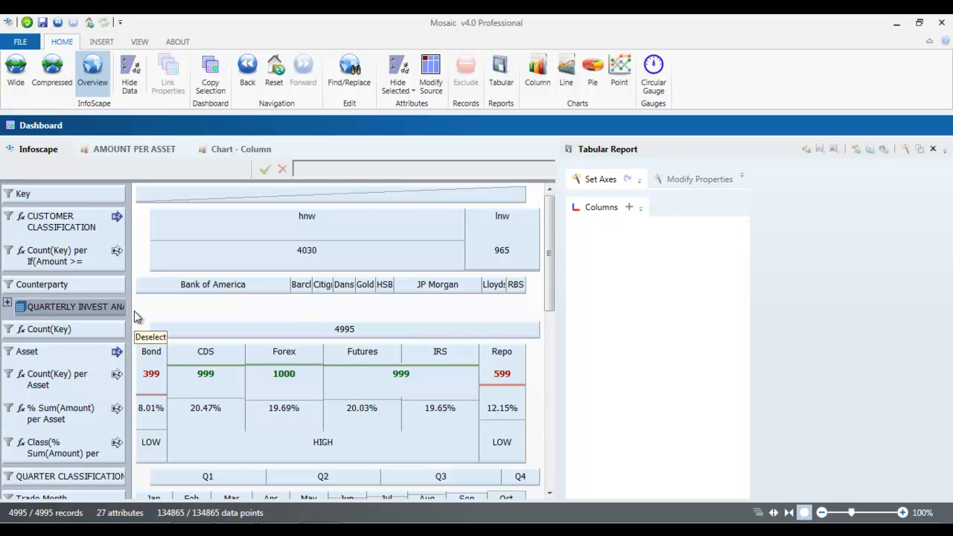
pyautogui.click(79, 285)
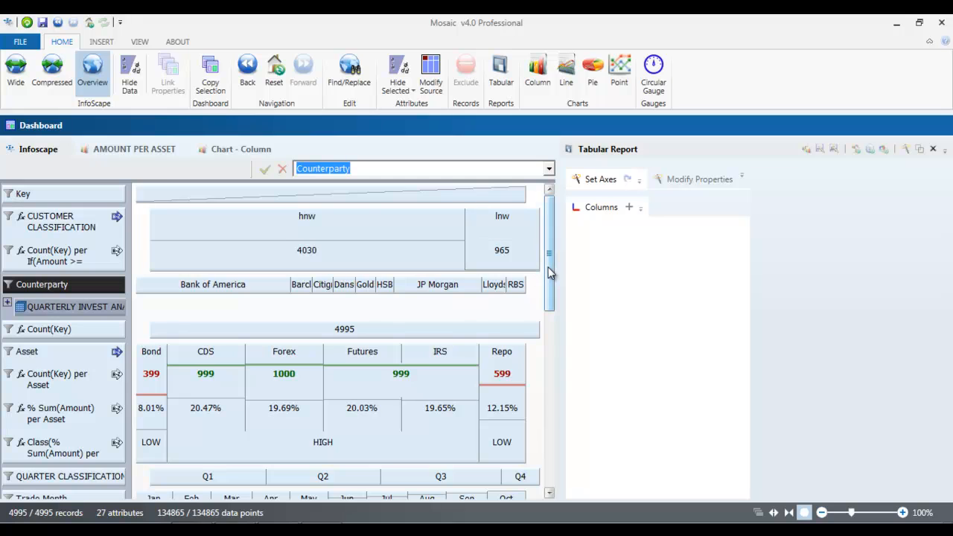
pyautogui.moveTo(549, 273); pyautogui.dragTo(549, 322)
pyautogui.click(100, 453)
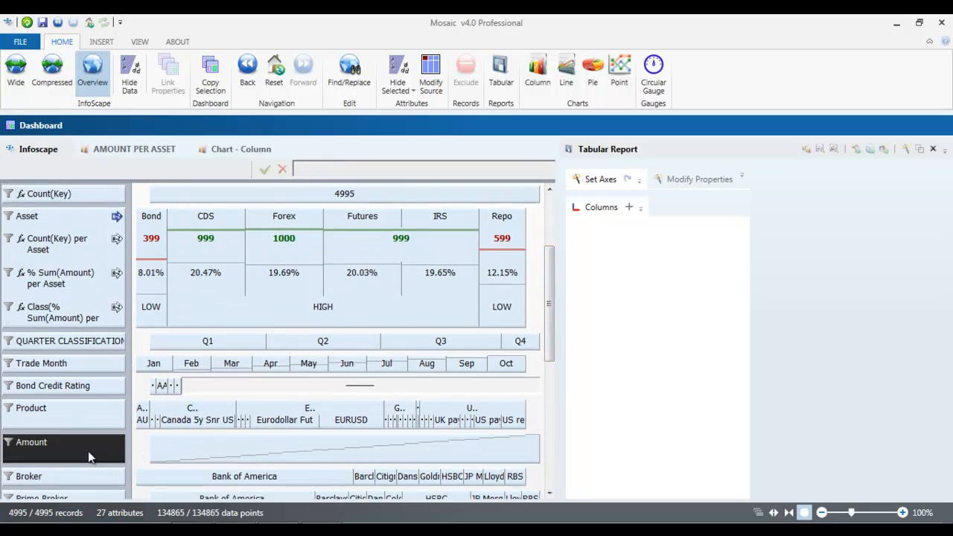
pyautogui.click(59, 417)
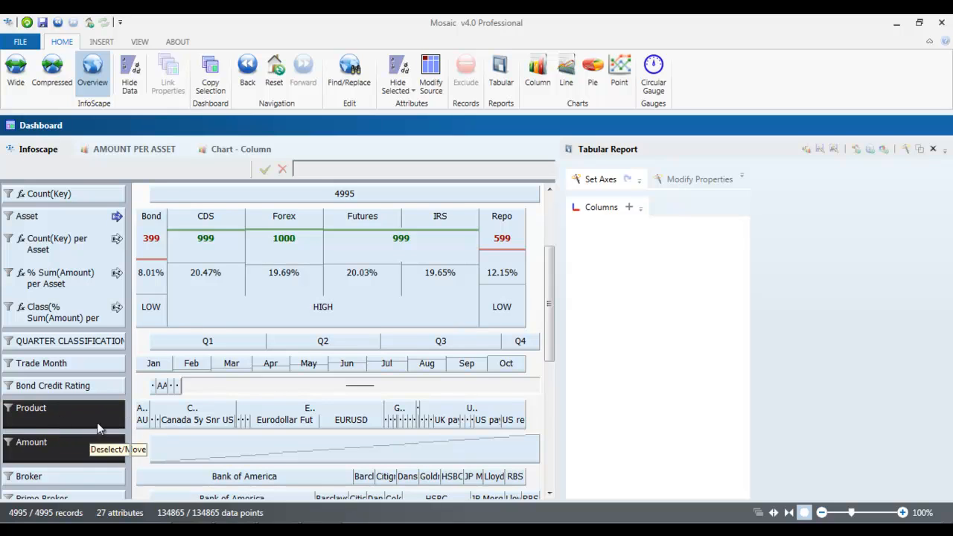
pyautogui.click(630, 209)
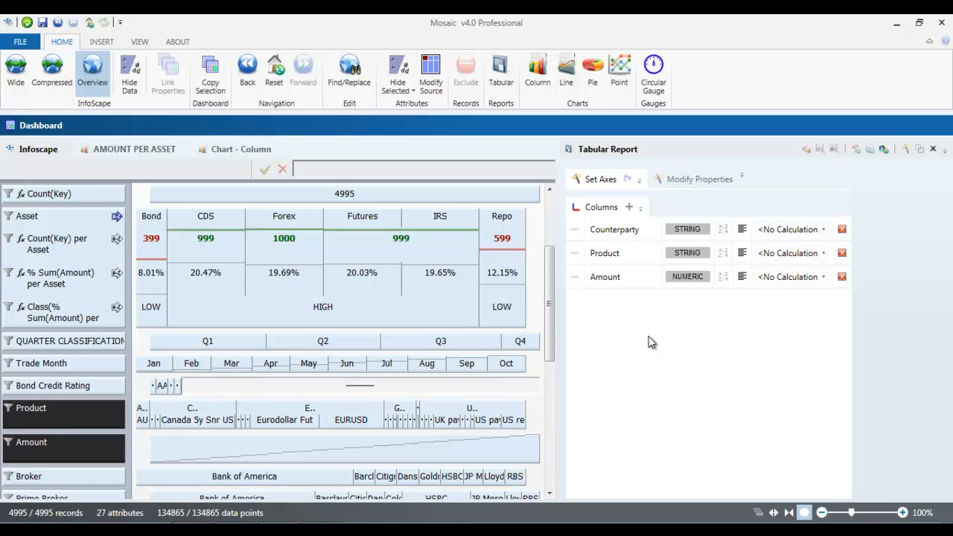
pyautogui.moveTo(559, 322); pyautogui.dragTo(499, 320)
pyautogui.click(884, 149)
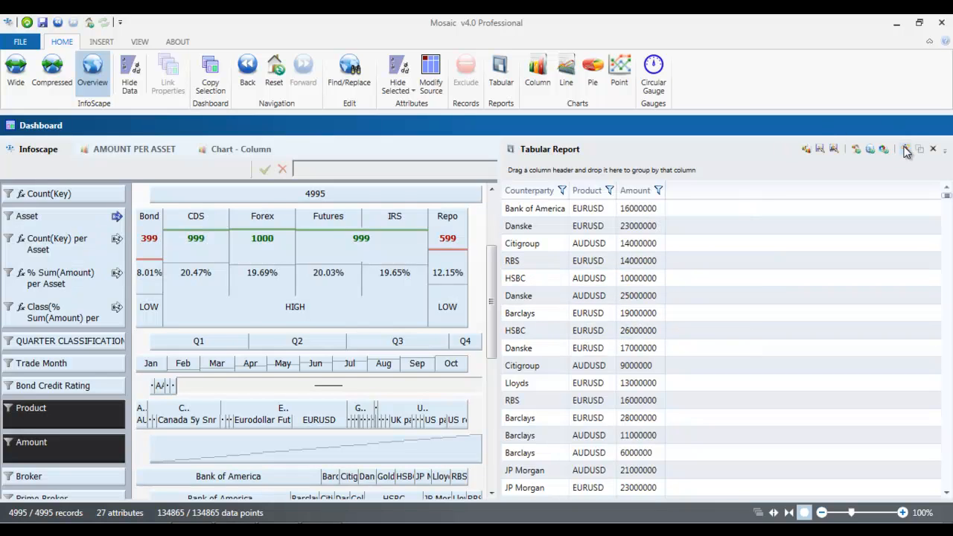
# Step: Set the report's Amount calculation to Sum and its Product calculation to Count, and refresh the report
pyautogui.click(906, 151)
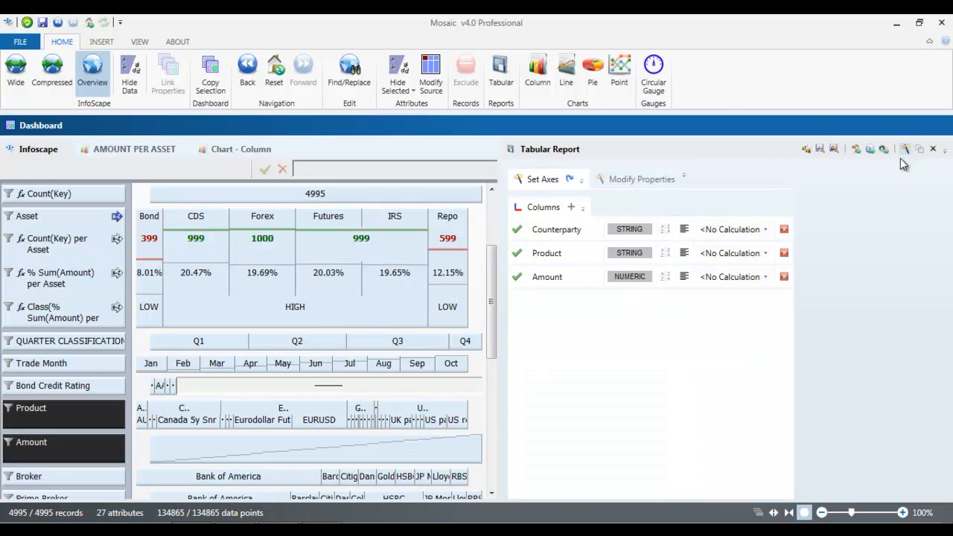
pyautogui.click(766, 276)
pyautogui.click(732, 325)
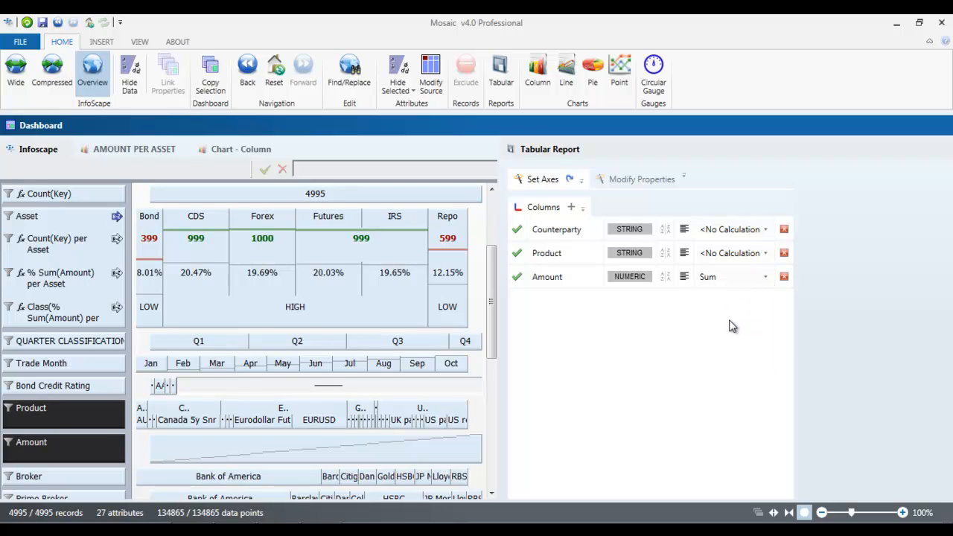
pyautogui.click(764, 256)
pyautogui.click(747, 281)
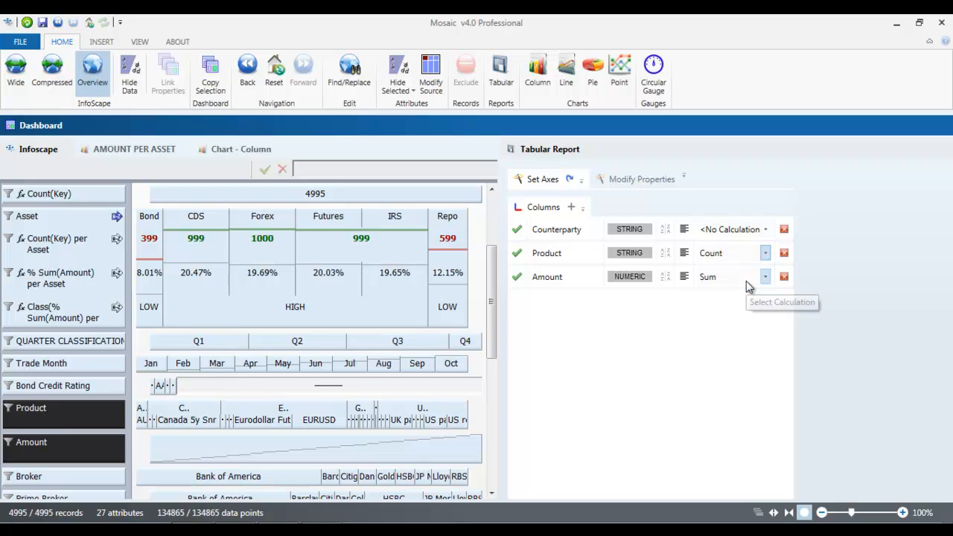
pyautogui.moveTo(857, 153)
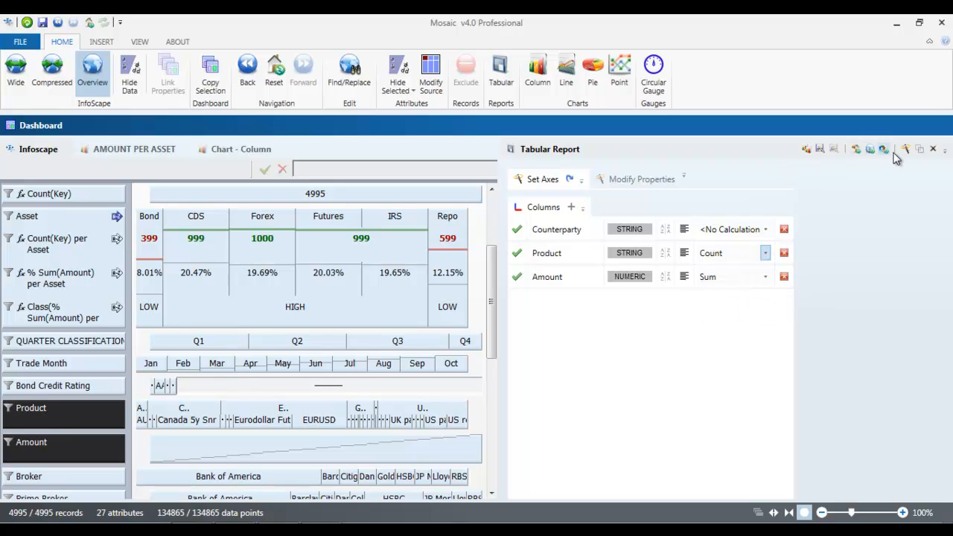
pyautogui.click(858, 150)
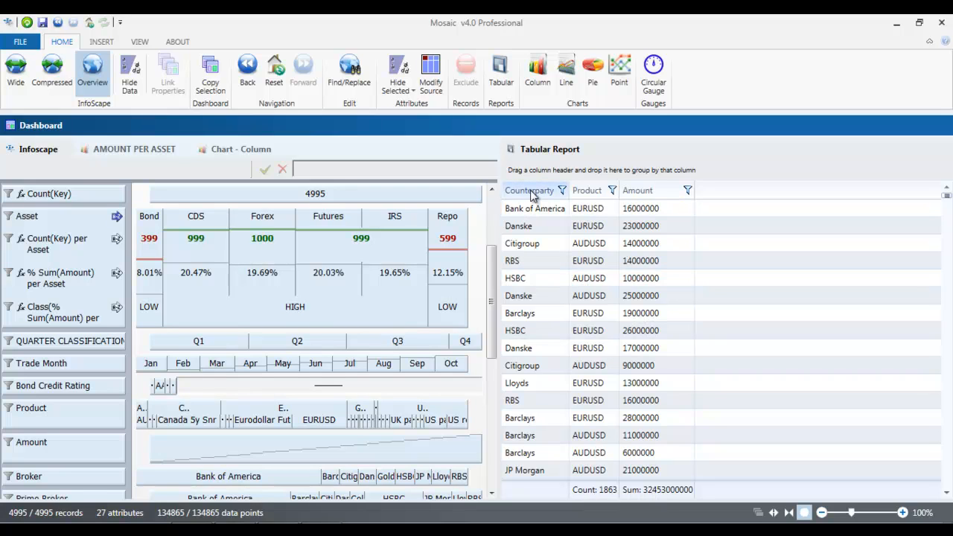
# Step: Group the tabular report by Counterparty, and expand and collapse the Bank of America group to check its rows
pyautogui.moveTo(538, 192); pyautogui.dragTo(548, 173)
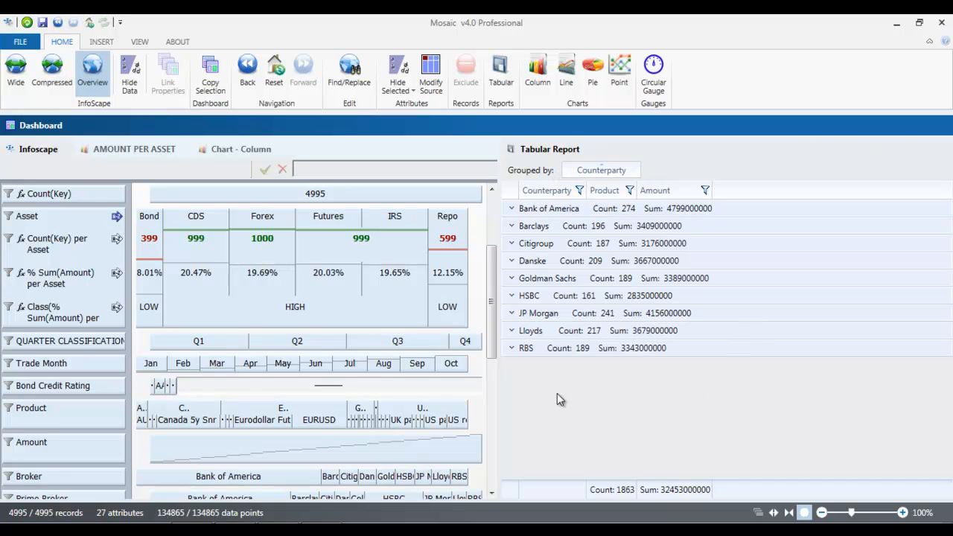
pyautogui.moveTo(610, 172)
pyautogui.click(511, 209)
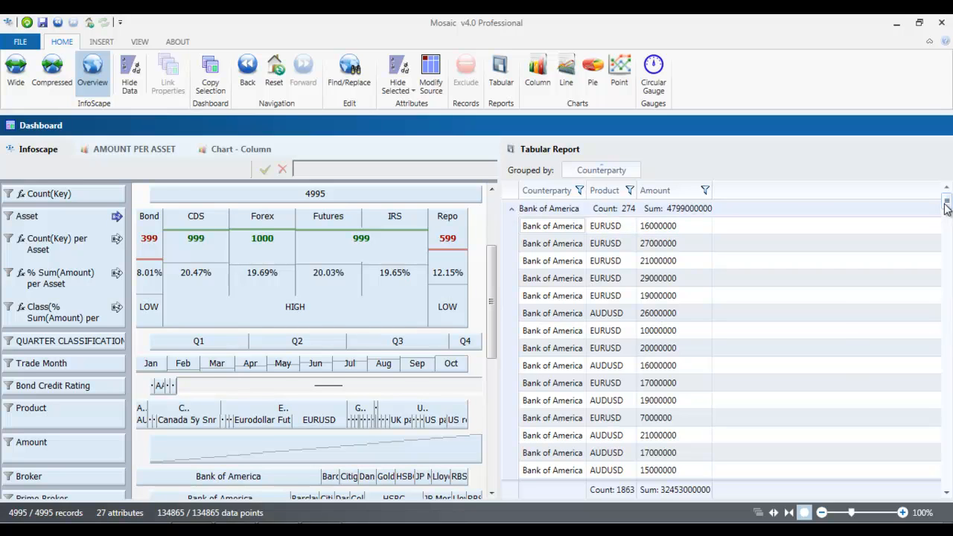
pyautogui.moveTo(947, 207)
pyautogui.mouseDown()
pyautogui.moveTo(947, 306)
pyautogui.moveTo(947, 201)
pyautogui.mouseUp()
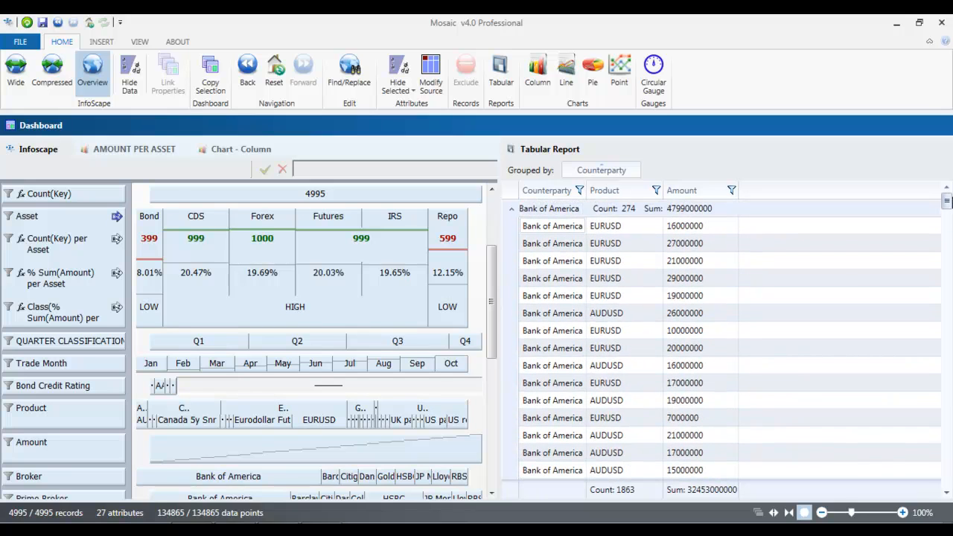
pyautogui.click(513, 210)
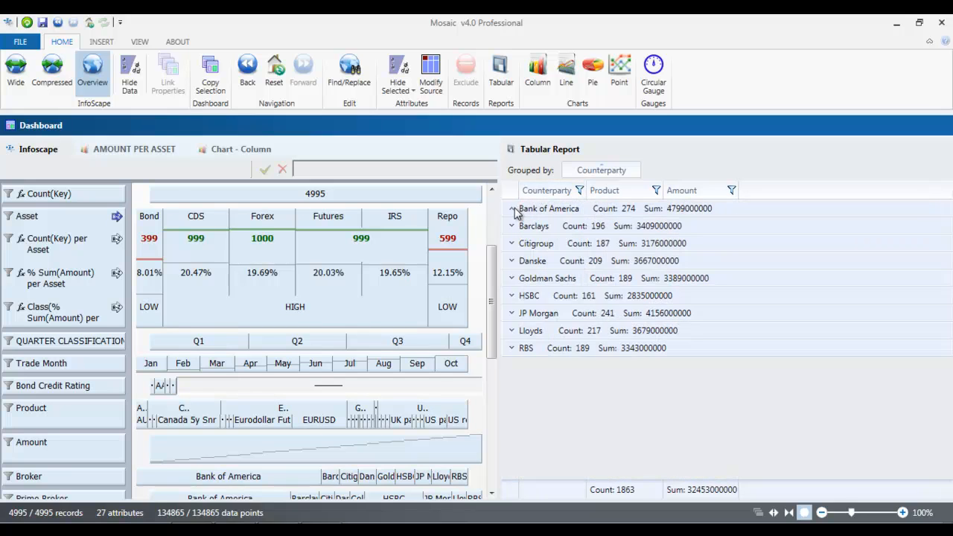
# Step: Group the tabular report by Product instead of Counterparty, and enable automatic updating for the report
pyautogui.moveTo(619, 196); pyautogui.dragTo(663, 170)
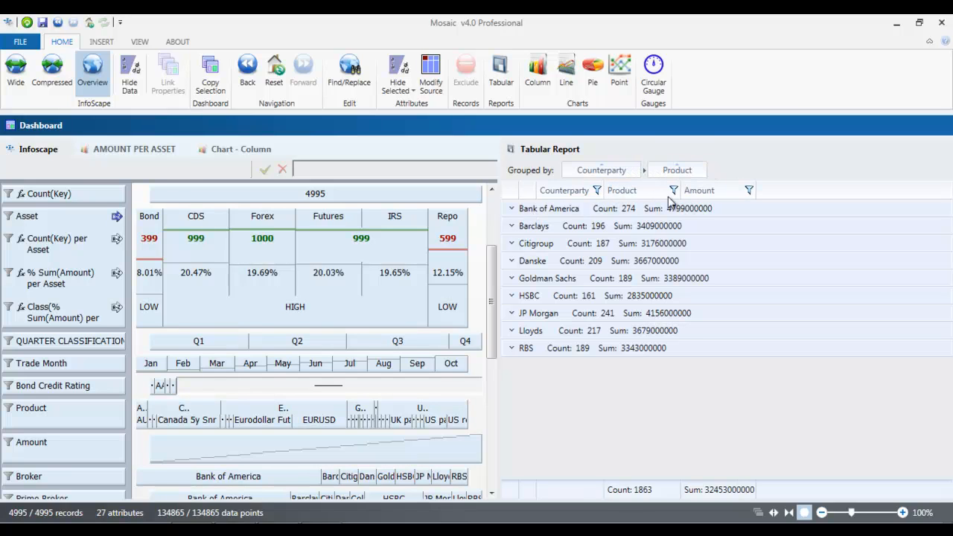
pyautogui.click(633, 171)
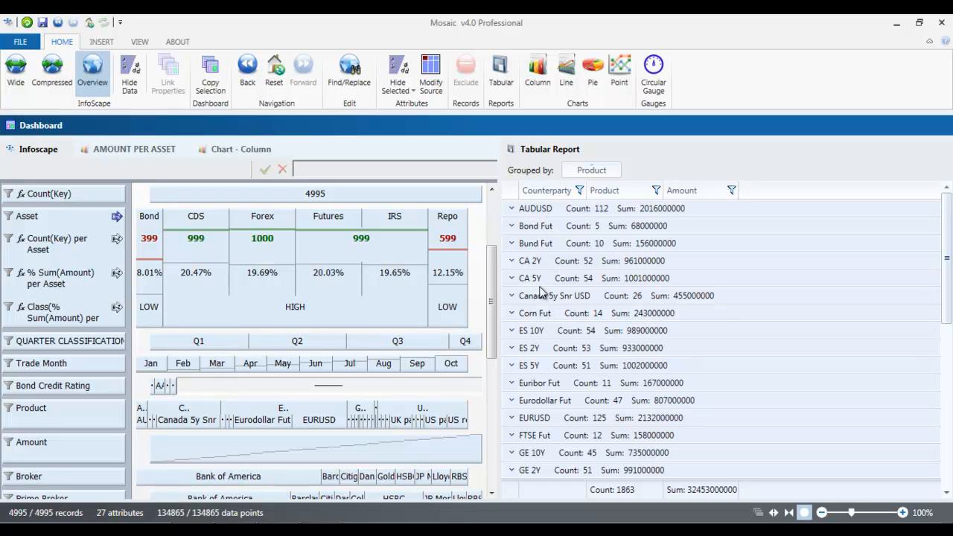
pyautogui.moveTo(949, 217); pyautogui.dragTo(944, 189)
pyautogui.moveTo(851, 154)
pyautogui.moveTo(924, 149)
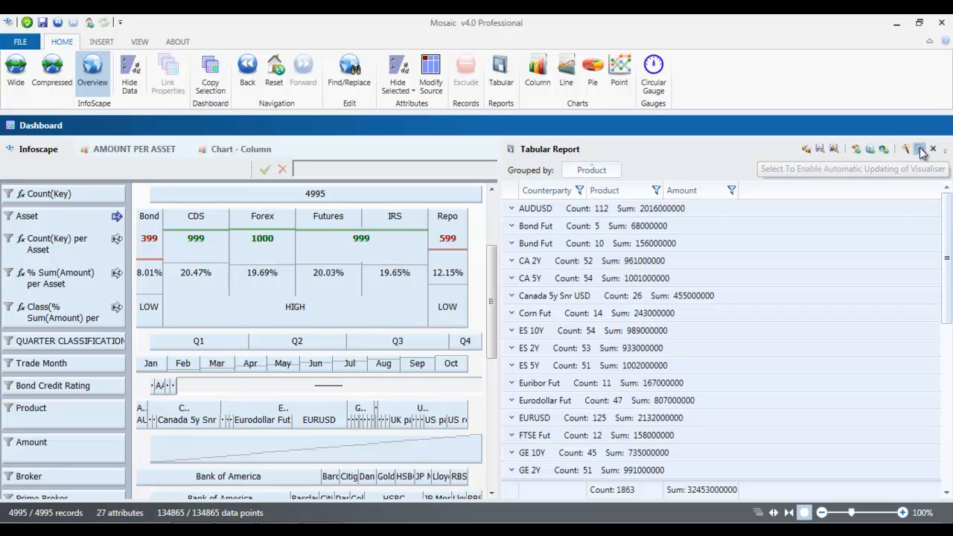
pyautogui.click(922, 151)
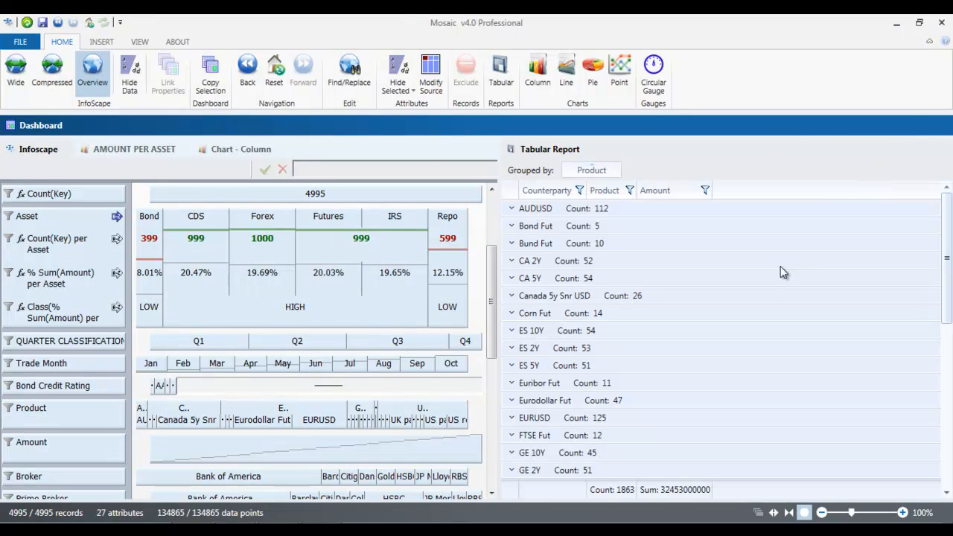
# Step: Dock the column chart above the Tabular Report and enlarge its pane downward
pyautogui.click(233, 148)
pyautogui.moveTo(425, 186); pyautogui.dragTo(730, 299)
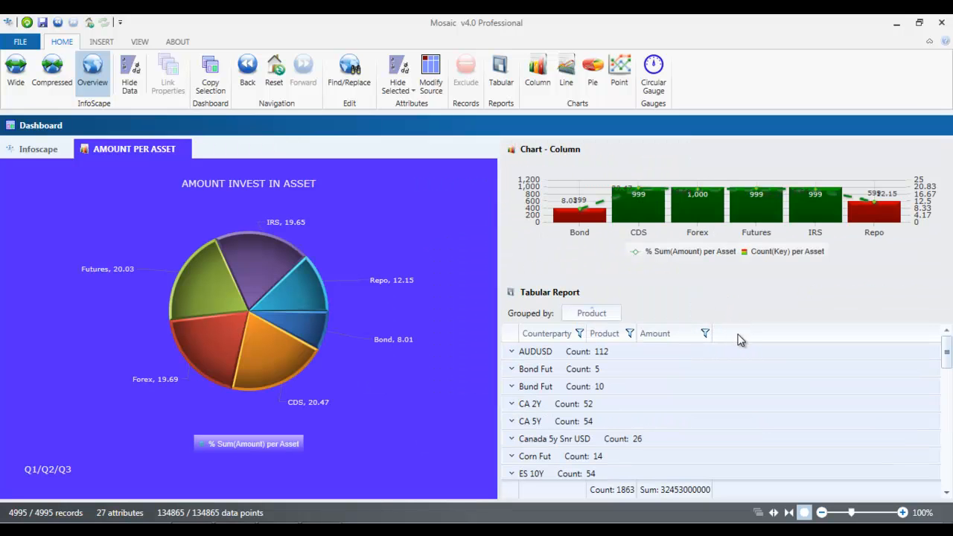
pyautogui.moveTo(734, 279); pyautogui.dragTo(726, 376)
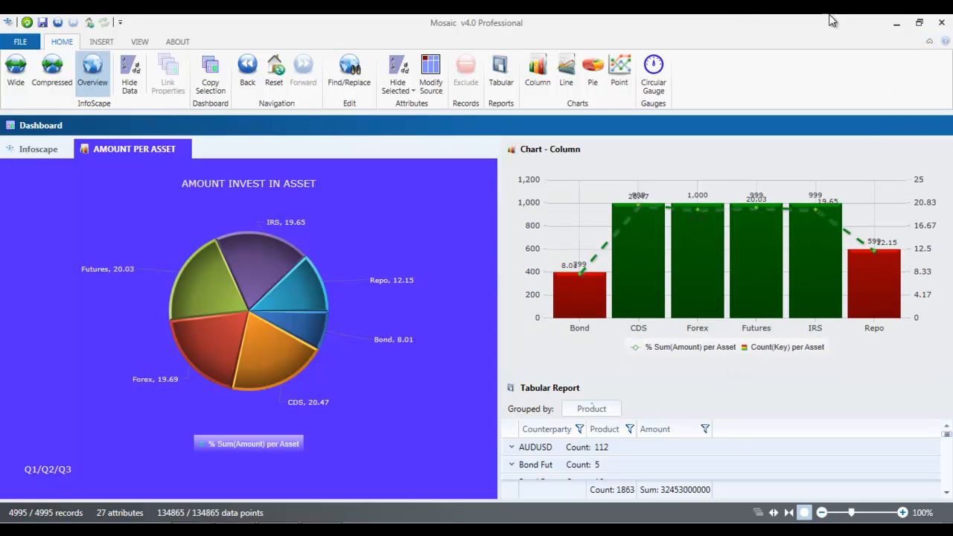
# Step: Collapse the ribbon and dock the AMOUNT PER ASSET pie chart in its own pane between the Infoscape and the column chart
pyautogui.click(929, 43)
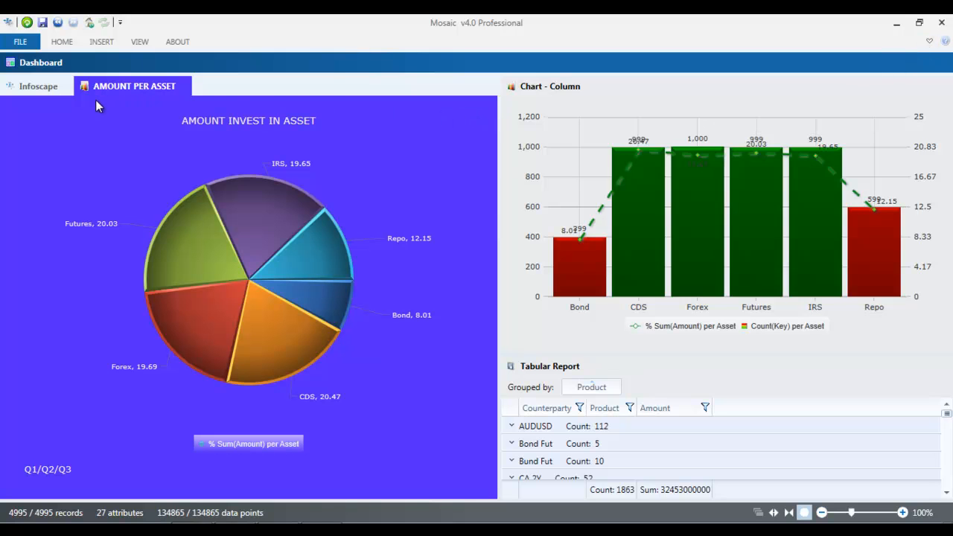
pyautogui.moveTo(99, 92)
pyautogui.moveTo(100, 93); pyautogui.dragTo(283, 288)
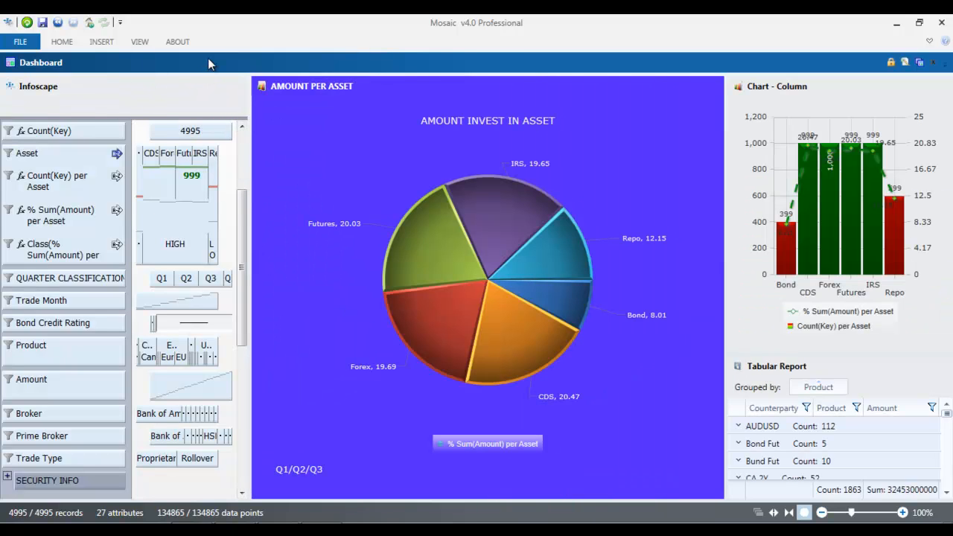
# Step: Hide the Infoscape data, narrow its pane to the attribute list, and widen the column chart and report panes
pyautogui.click(63, 43)
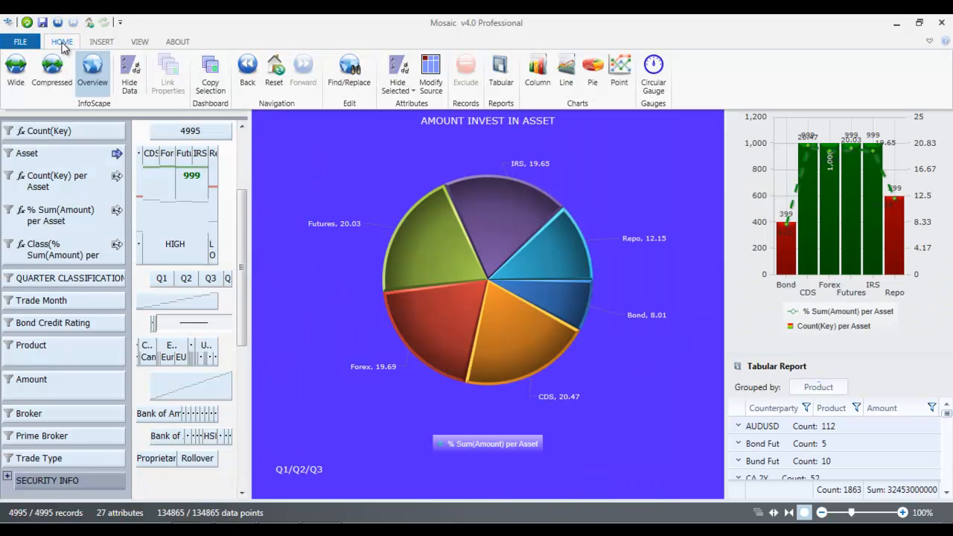
pyautogui.click(129, 70)
pyautogui.moveTo(251, 144); pyautogui.dragTo(131, 147)
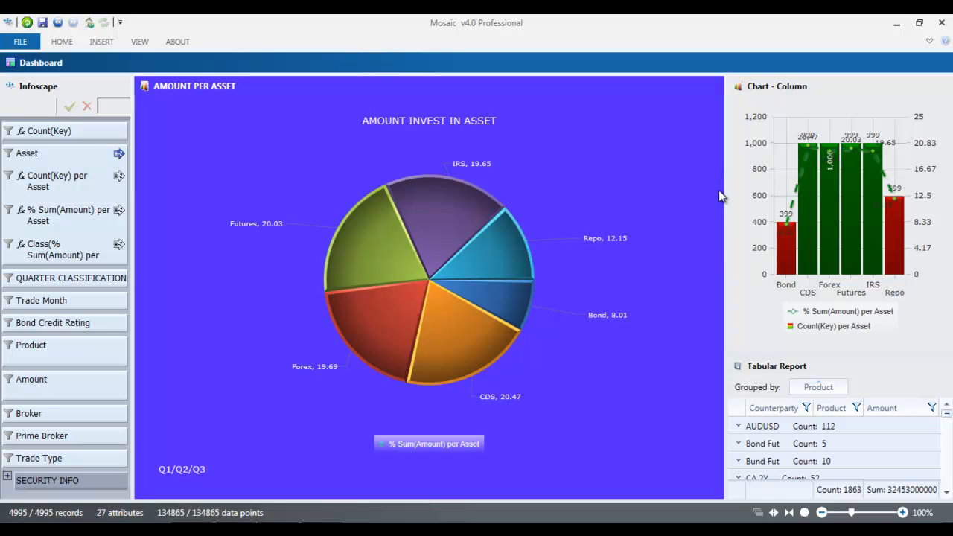
pyautogui.moveTo(727, 188); pyautogui.dragTo(585, 196)
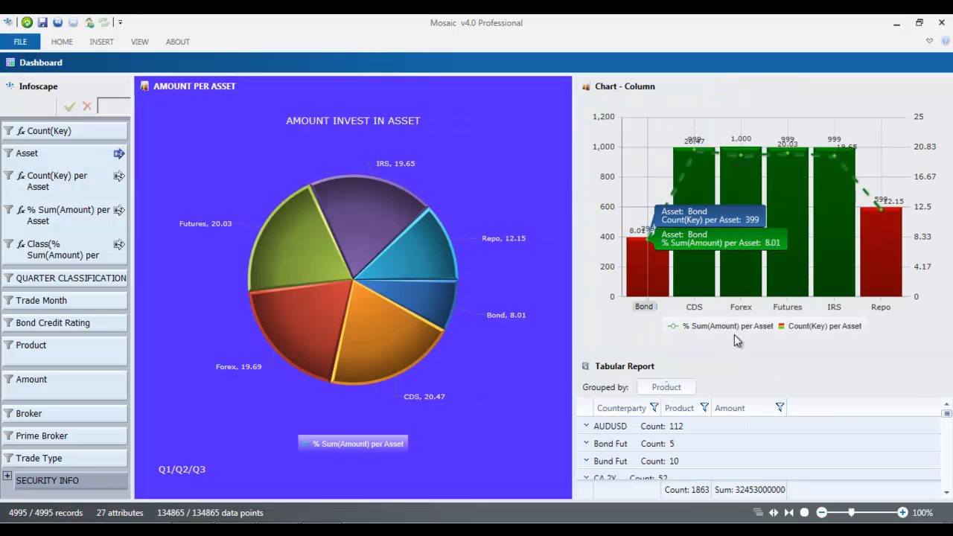
pyautogui.moveTo(926, 88)
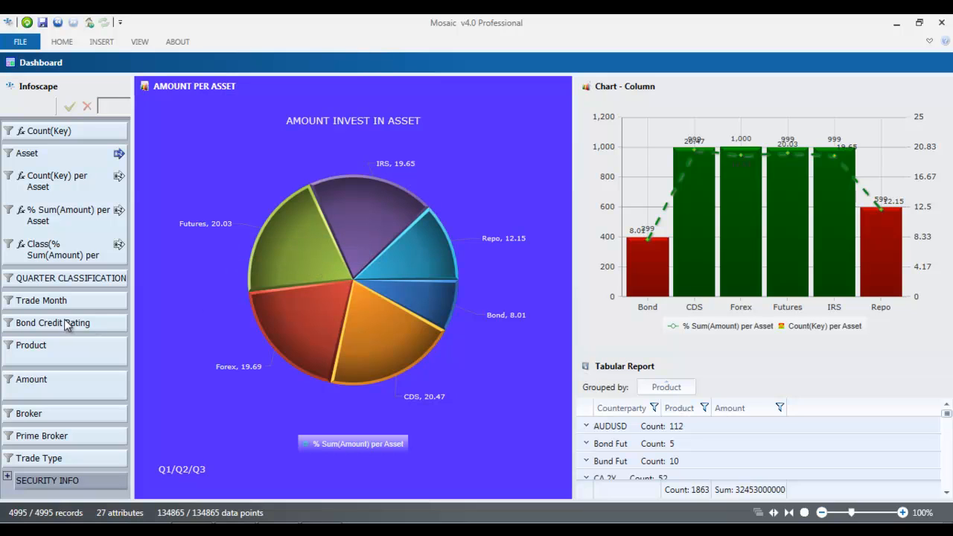
# Step: Filter the dashboard to Q1 through the QUARTER CLASSIFICATION value list, and restore all quarters
pyautogui.click(9, 283)
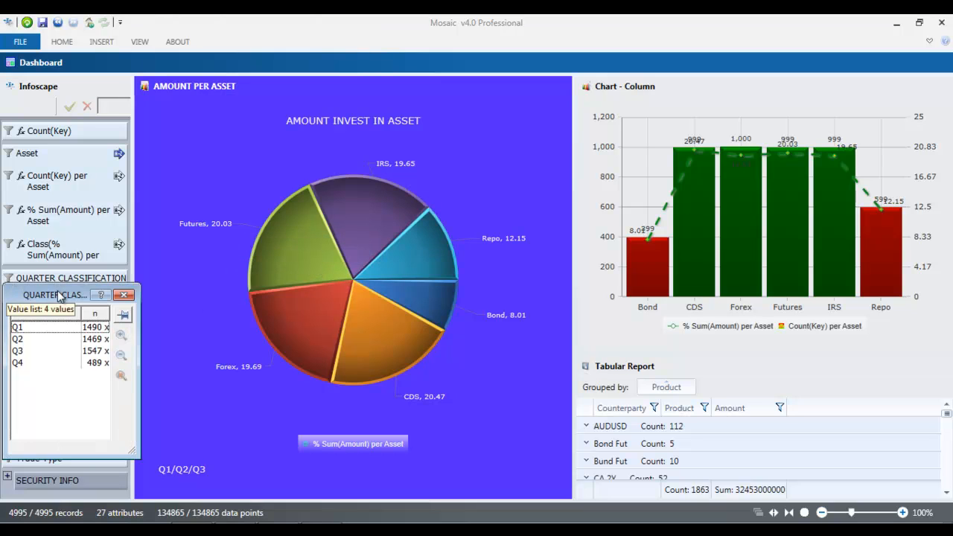
pyautogui.moveTo(60, 298); pyautogui.dragTo(53, 178)
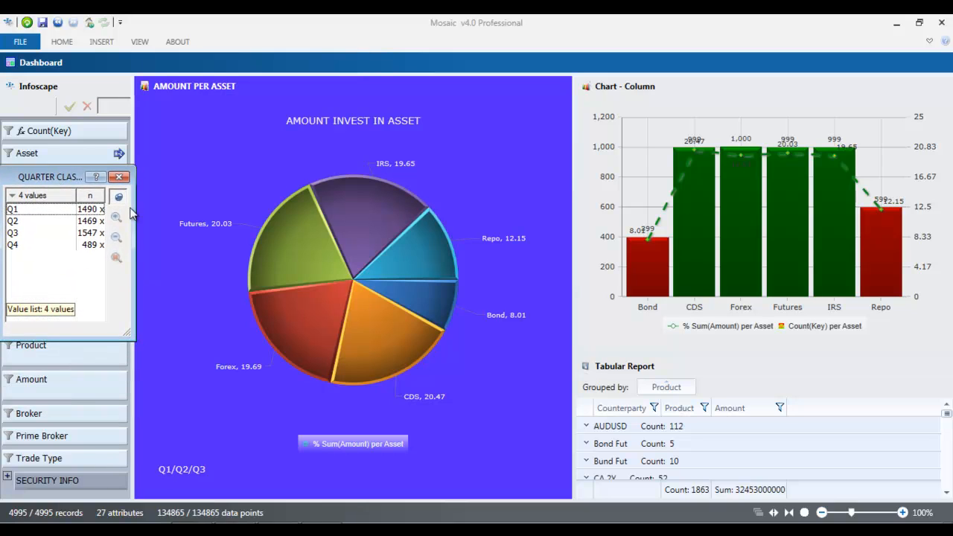
pyautogui.click(18, 210)
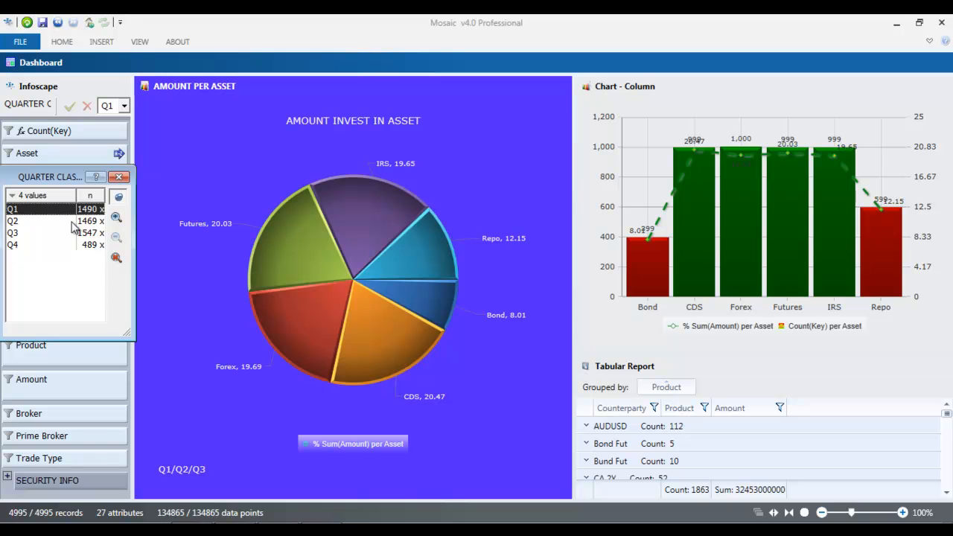
pyautogui.click(116, 219)
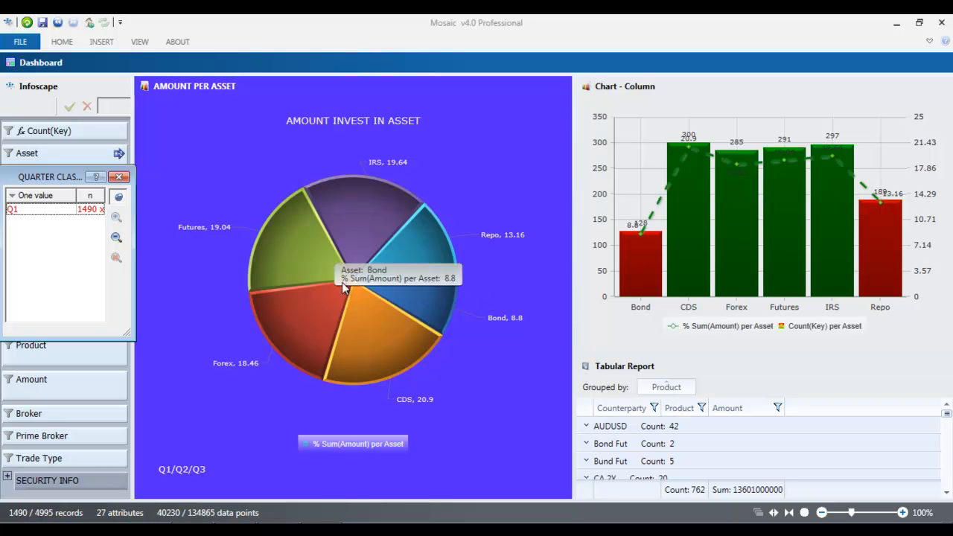
pyautogui.click(114, 240)
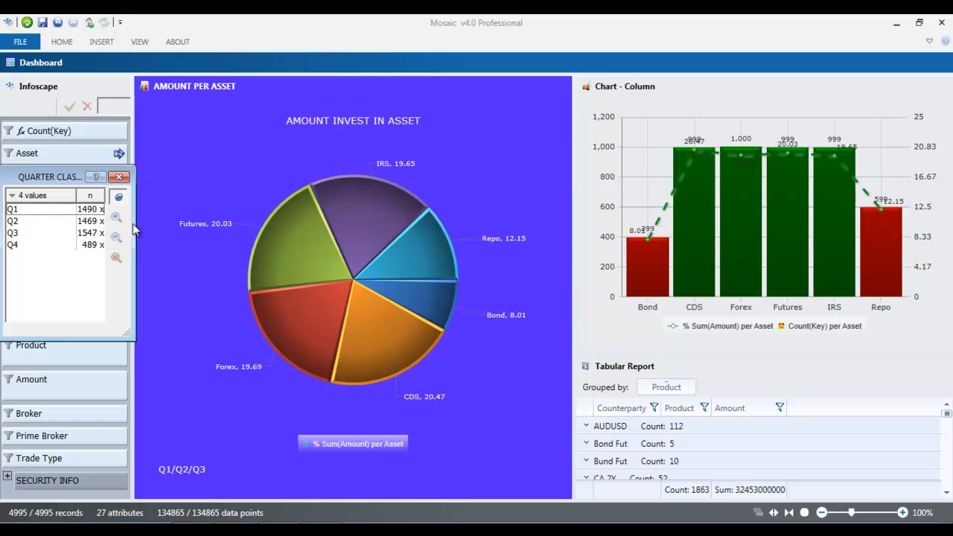
# Step: Save the analysis to the Desktop as a Mosaic Analysis File named HEDGEFUNDDB1
pyautogui.click(30, 43)
pyautogui.click(52, 160)
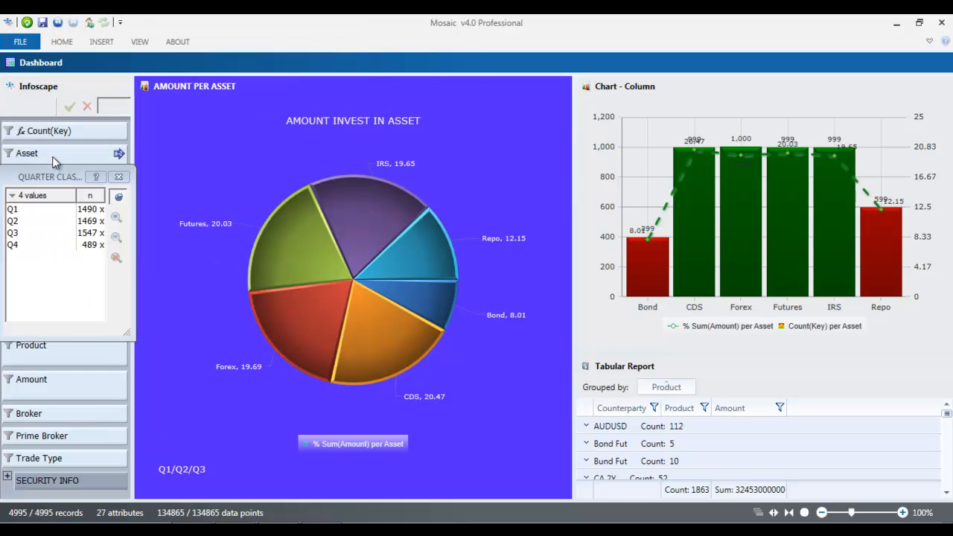
pyautogui.click(99, 277)
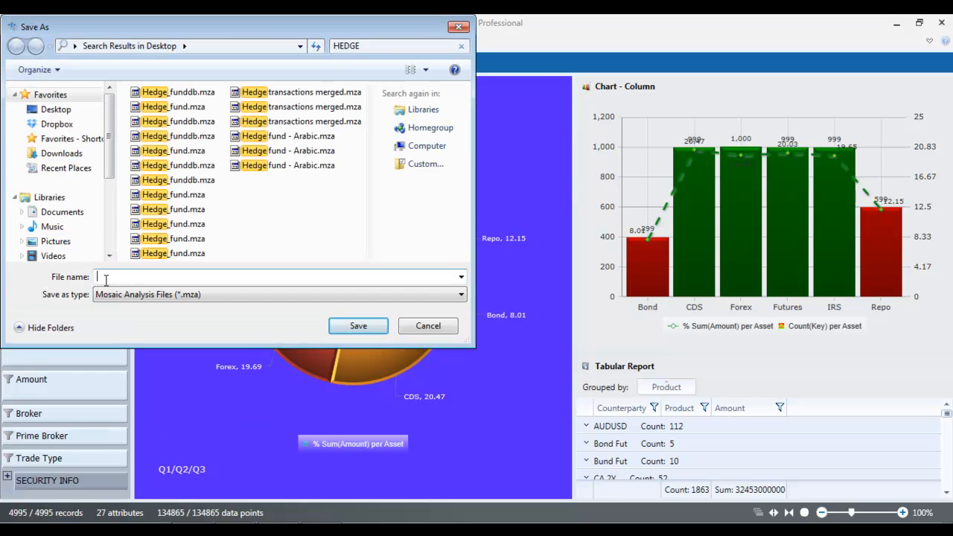
pyautogui.click(73, 111)
pyautogui.click(145, 277)
pyautogui.write('hED')
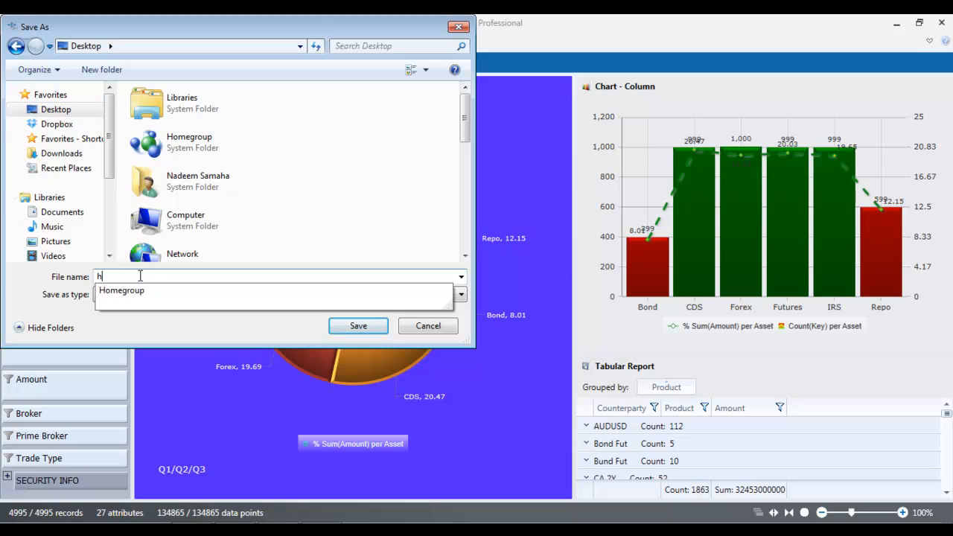
pyautogui.press('BackSpace')
pyautogui.press('BackSpace')
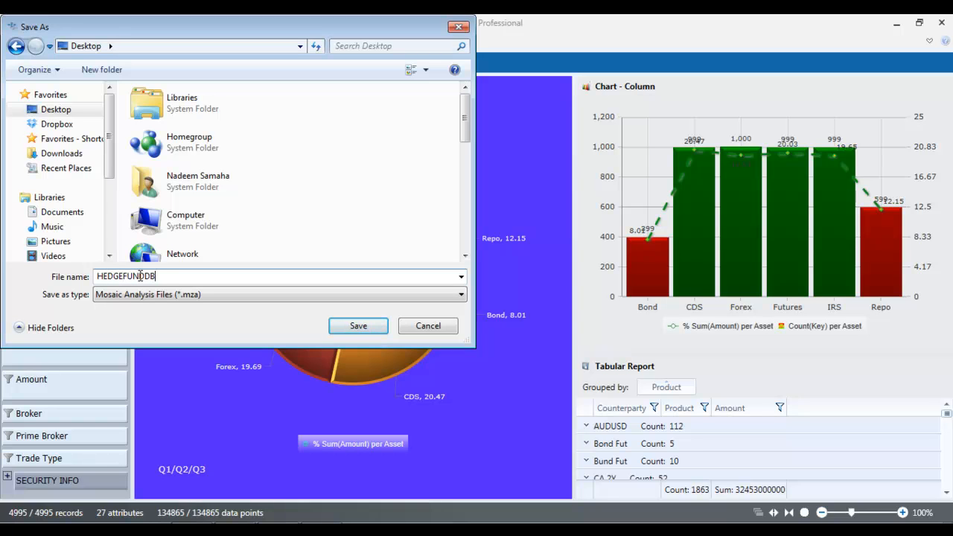
pyautogui.click(360, 328)
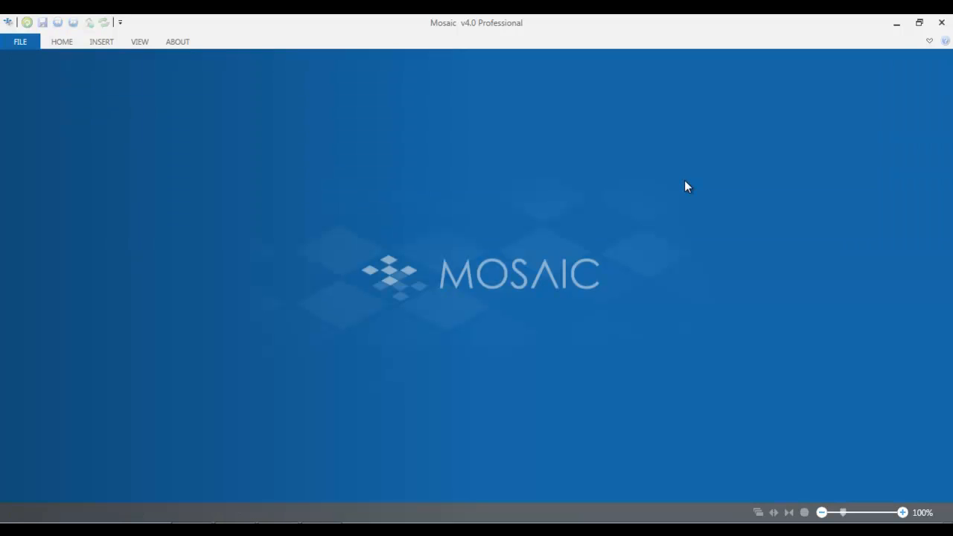
# Step: Expand the ribbon again and reopen HEDGEFUNDDB1.mza from the recent documents
pyautogui.click(930, 41)
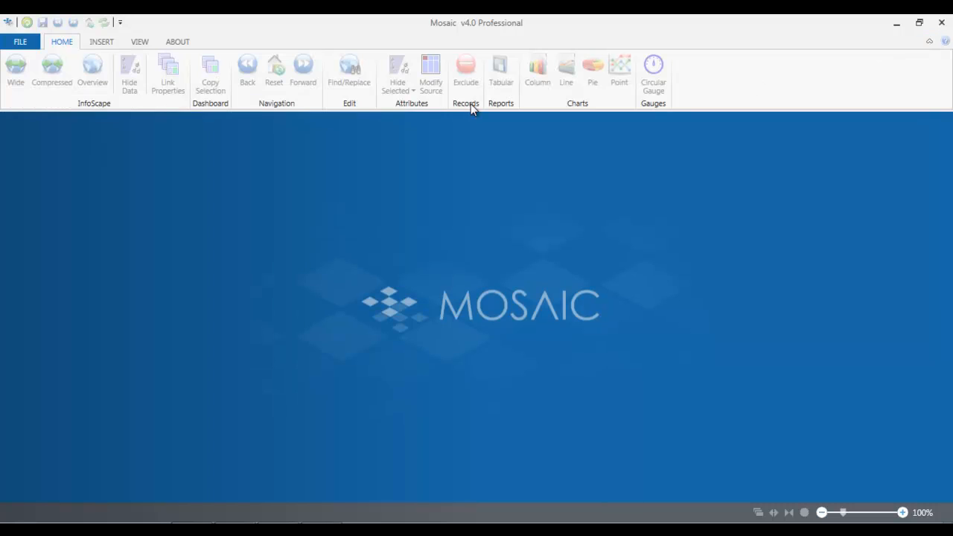
pyautogui.click(34, 43)
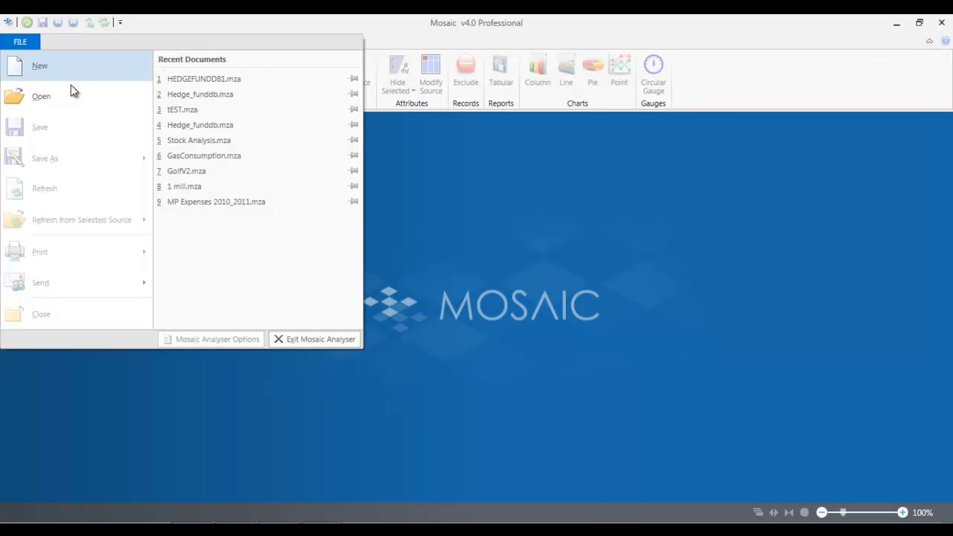
pyautogui.click(222, 79)
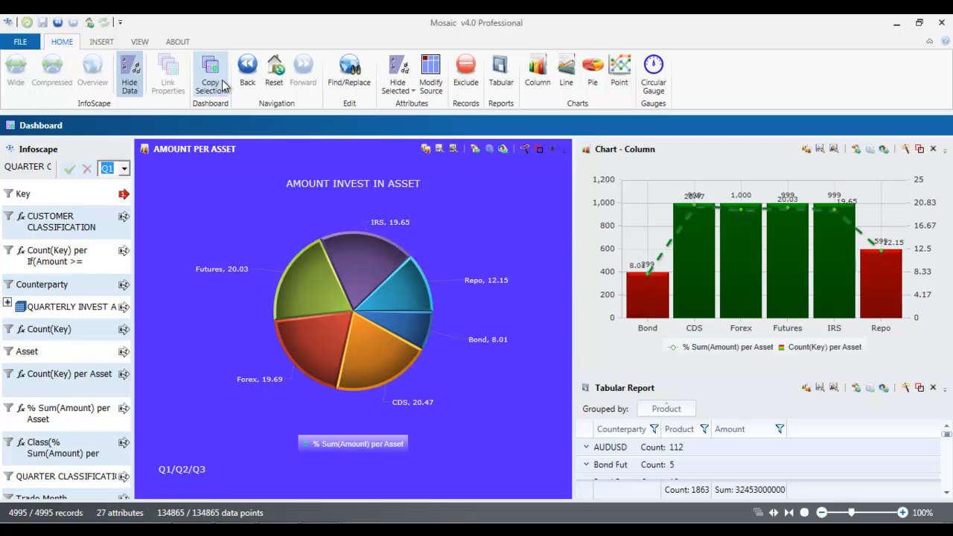
# Step: Filter the dashboard to the Bank of America counterparty, close the value list, and reset the selection to all records
pyautogui.click(14, 283)
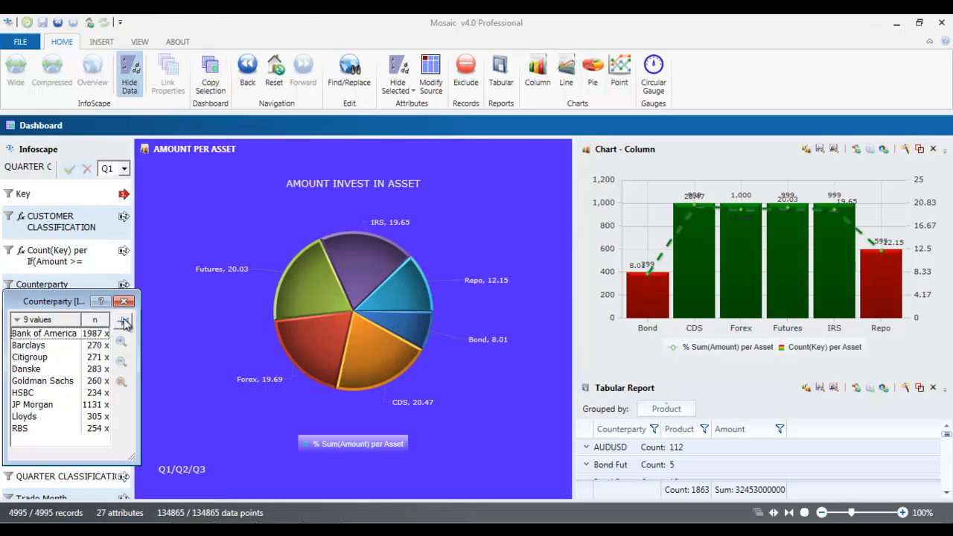
pyautogui.click(61, 336)
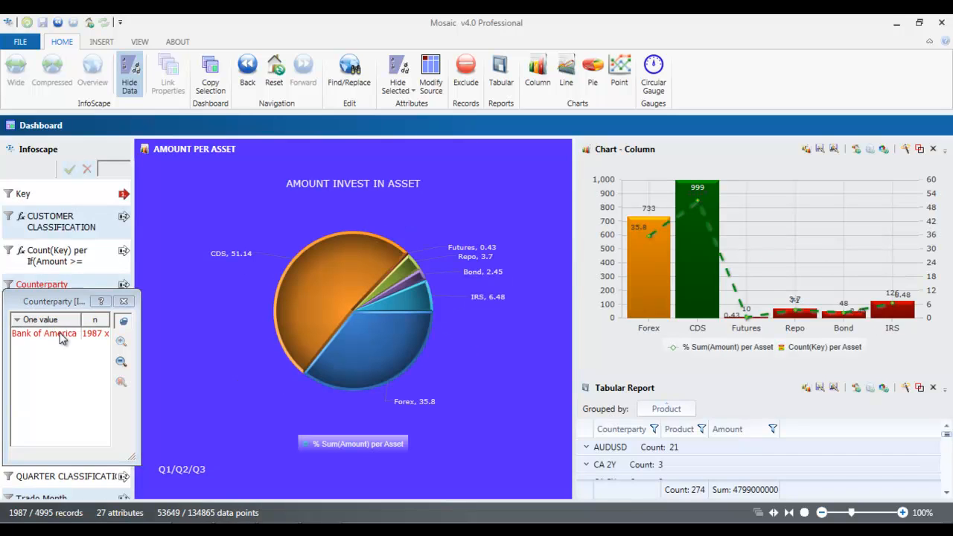
pyautogui.moveTo(64, 303); pyautogui.dragTo(64, 246)
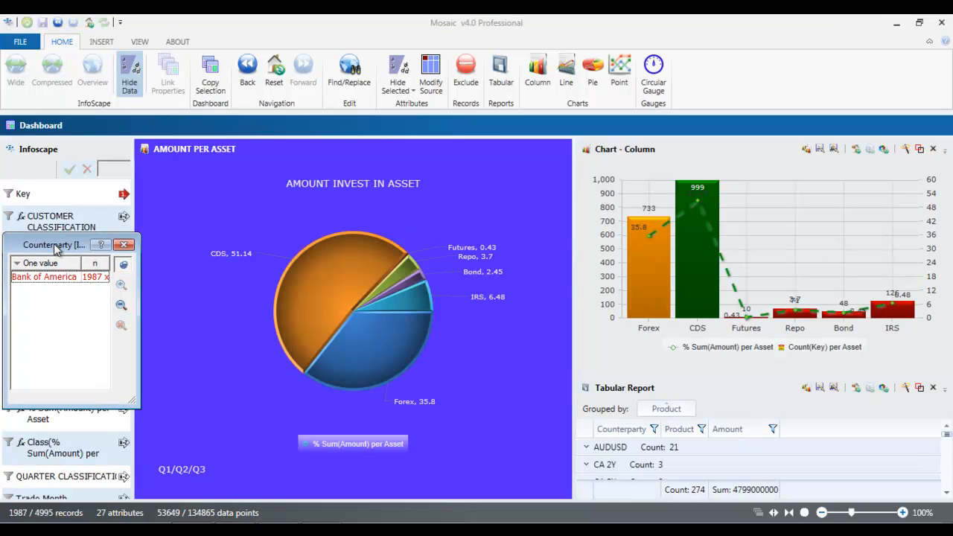
pyautogui.click(124, 245)
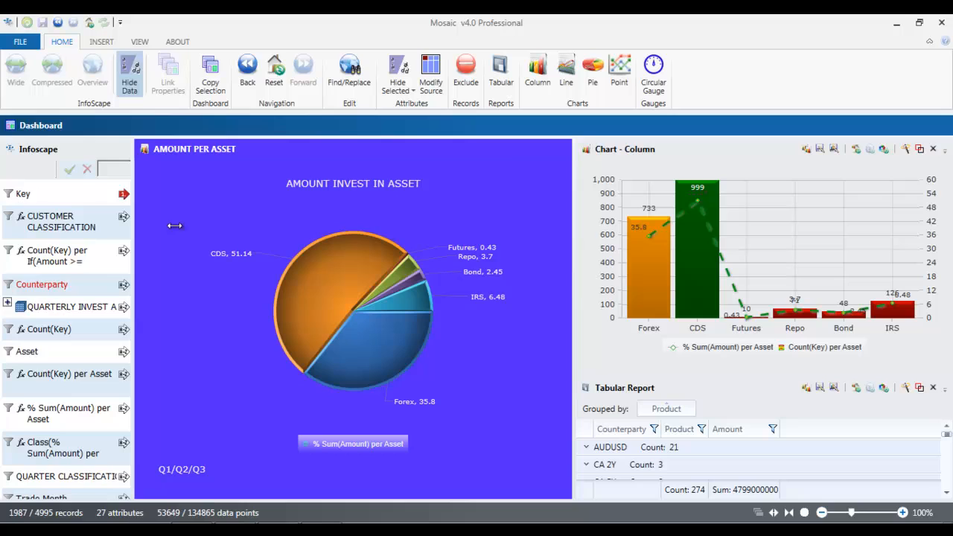
pyautogui.click(273, 75)
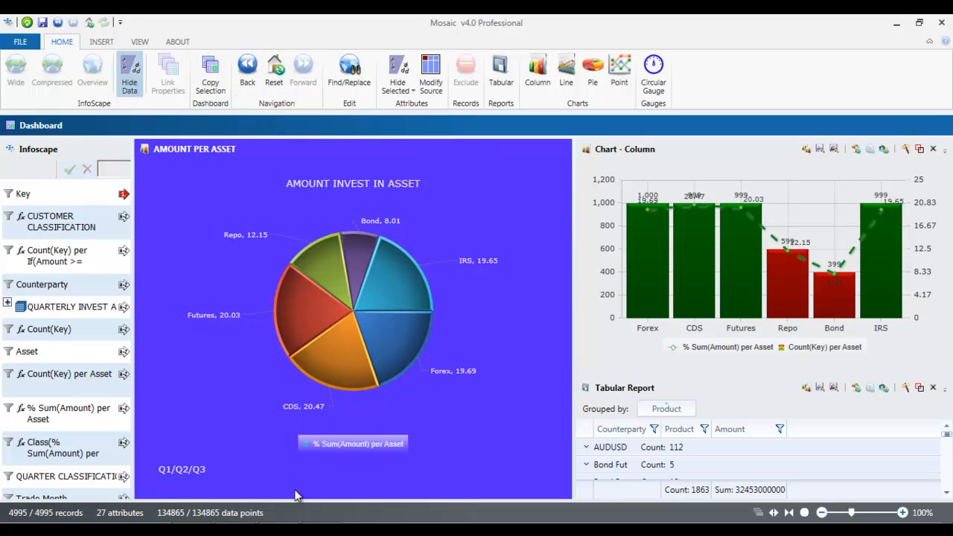
pyautogui.click(489, 531)
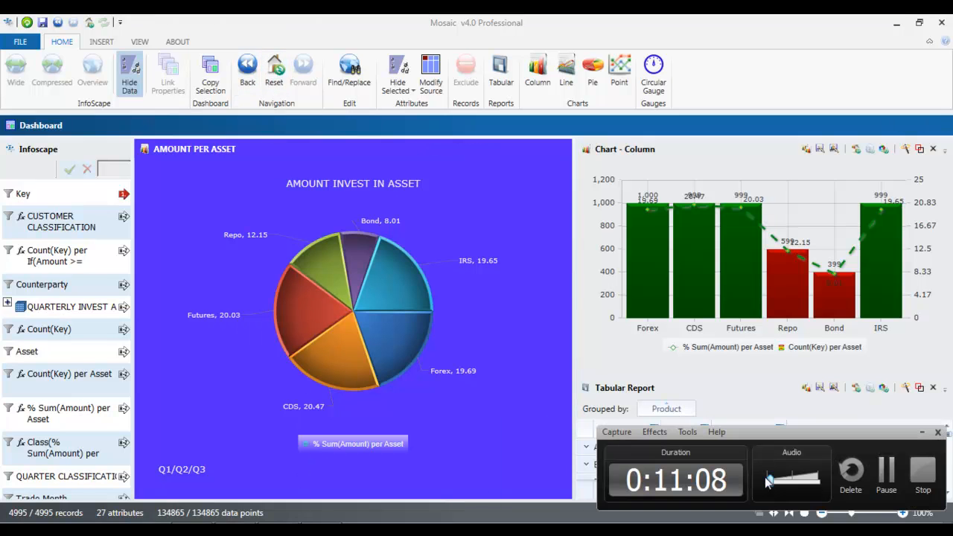
pyautogui.click(923, 475)
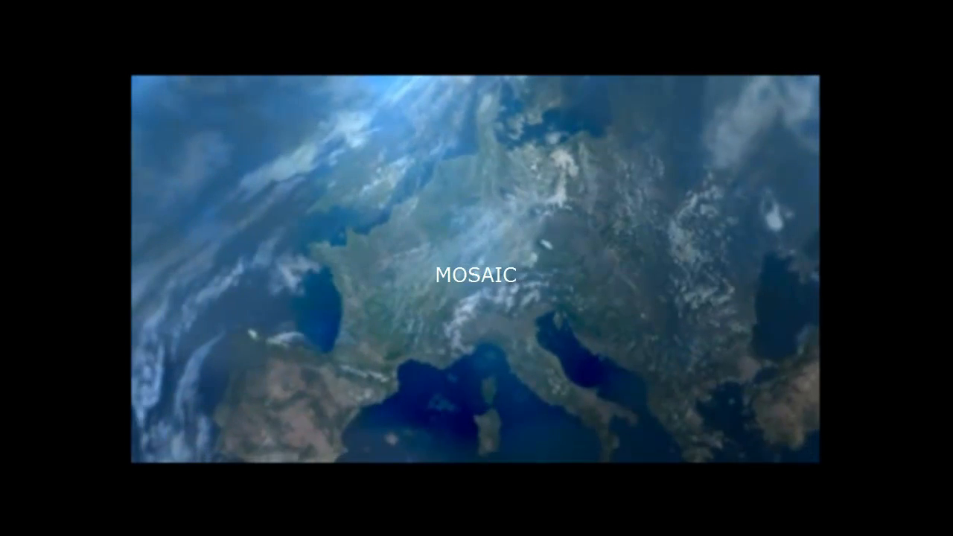